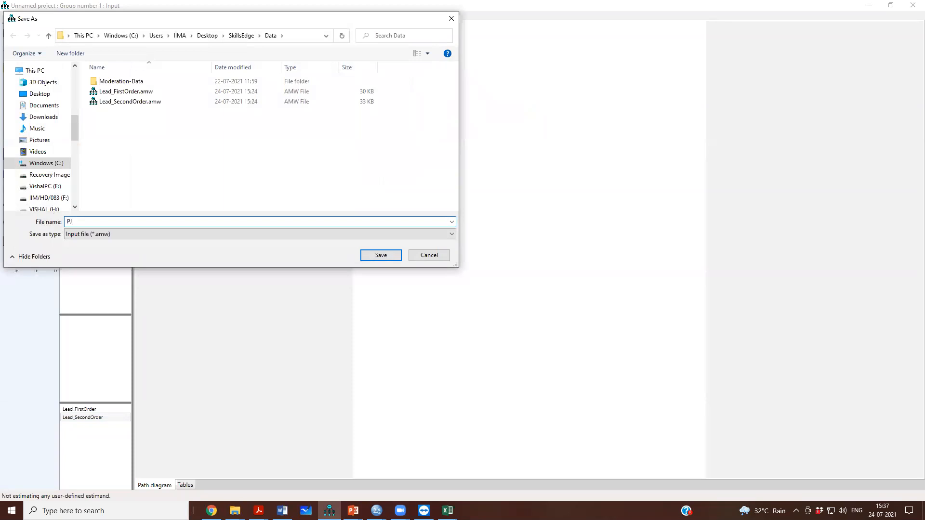
Save the project under the name PJ and examine the PJ1 to PJ5 columns in the SPSS Statistics data set.
key(Return)
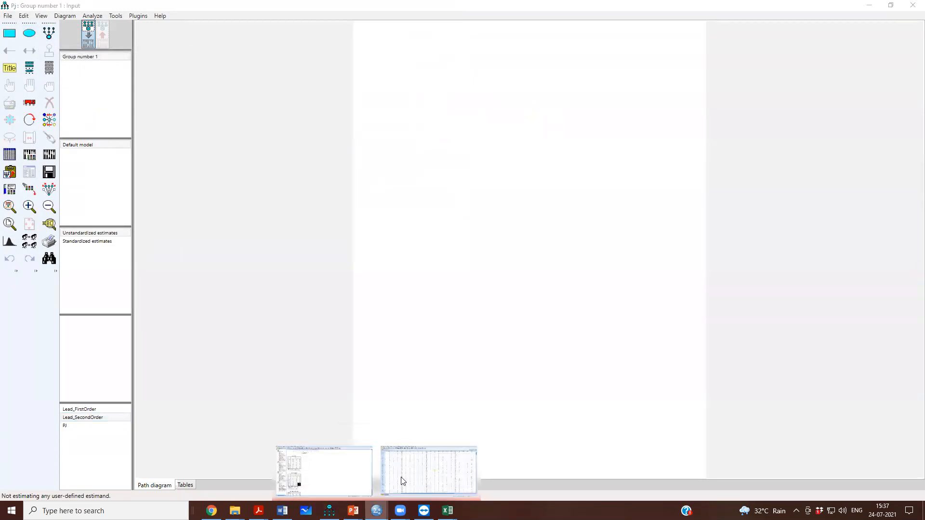
click(423, 462)
drag(244, 65, 394, 63)
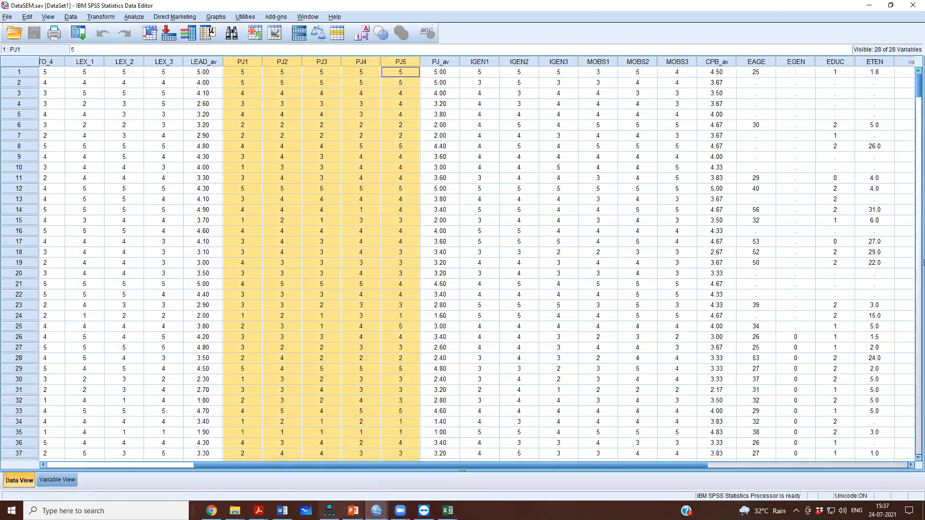
Return to the blank Amos diagram and draw a latent variable with five indicators and their error terms near the page's upper edge.
click(320, 470)
click(46, 37)
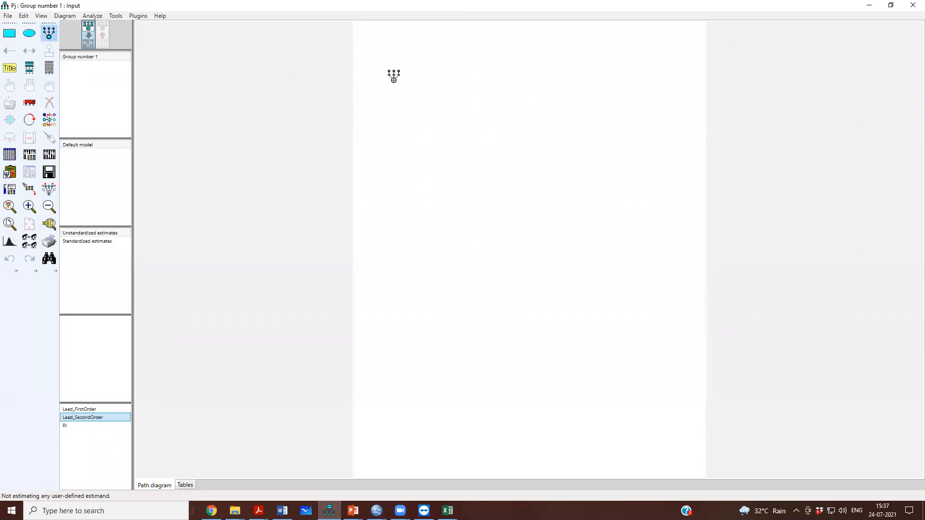
drag(403, 66, 424, 77)
click(414, 70)
click(413, 70)
click(414, 69)
click(413, 70)
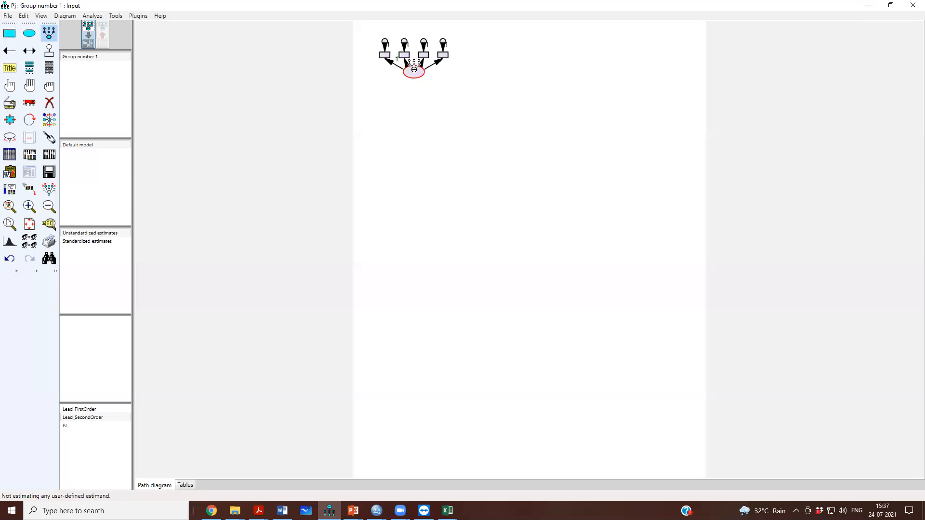
click(414, 69)
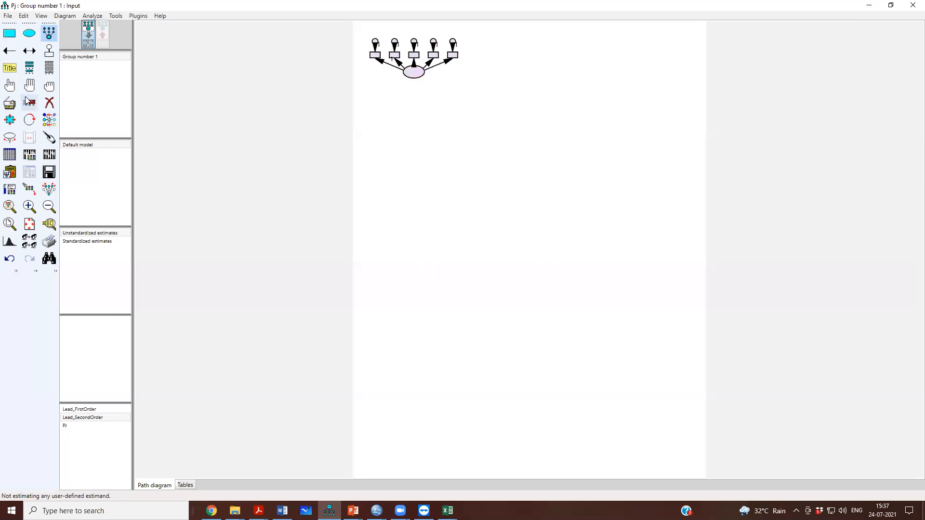
Rotate the indicators around the latent variable until they are stacked vertically on its left side.
click(30, 119)
click(412, 75)
click(411, 74)
click(411, 74)
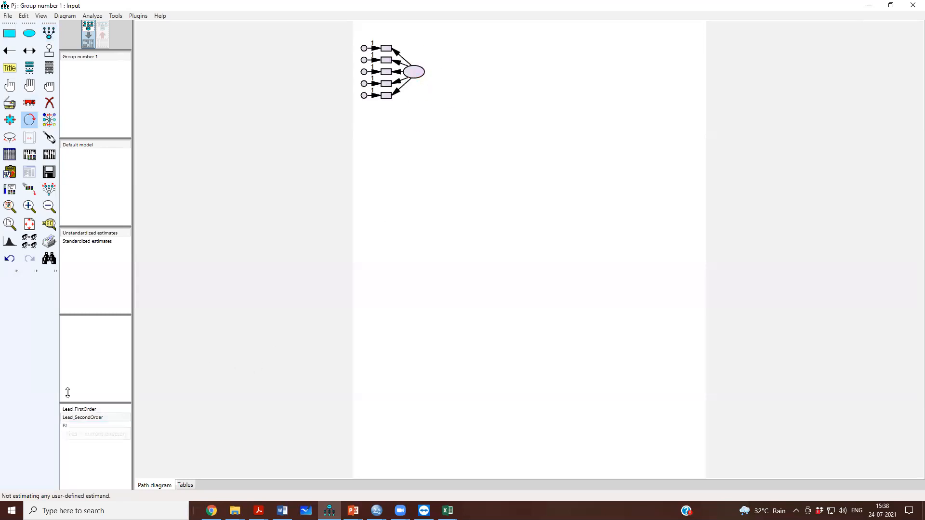
Load the SPSS file DataSEM.sav as the data file for Group number 1.
click(28, 207)
click(28, 206)
drag(910, 320, 910, 240)
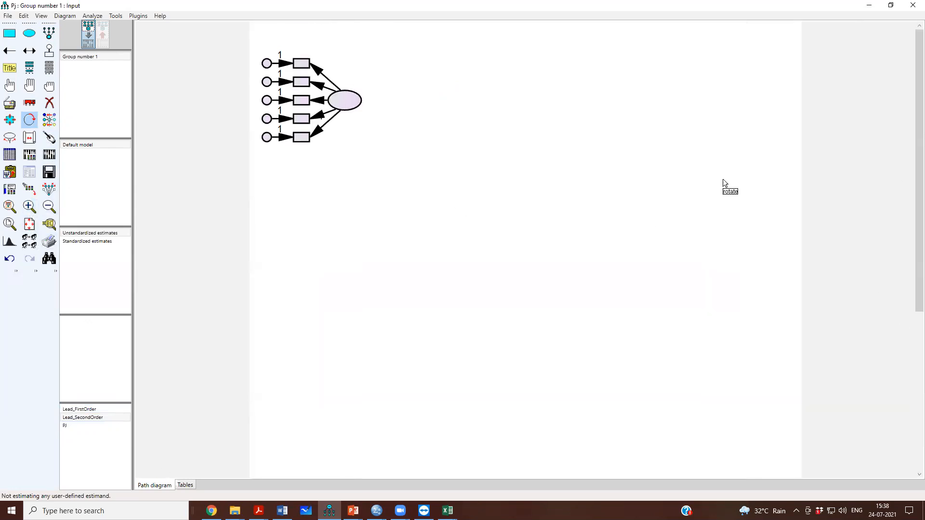
click(29, 206)
drag(912, 281, 910, 188)
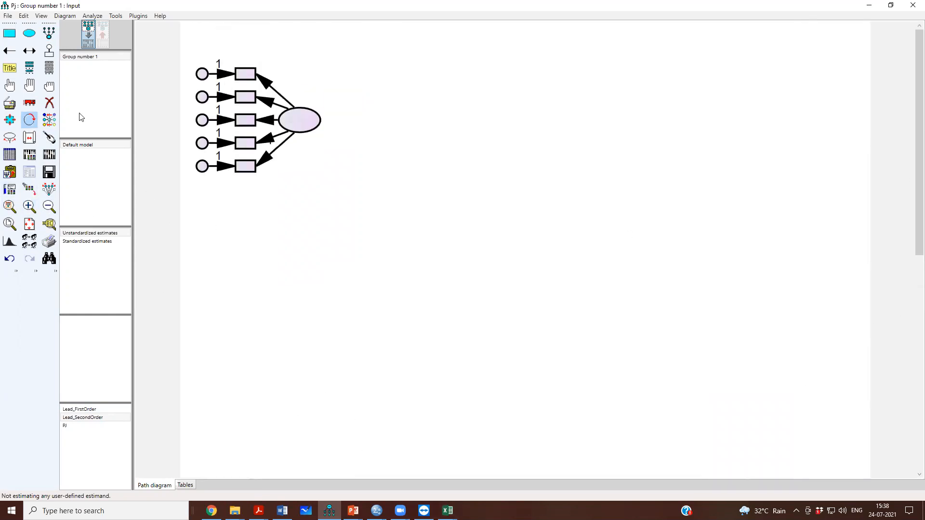
click(9, 158)
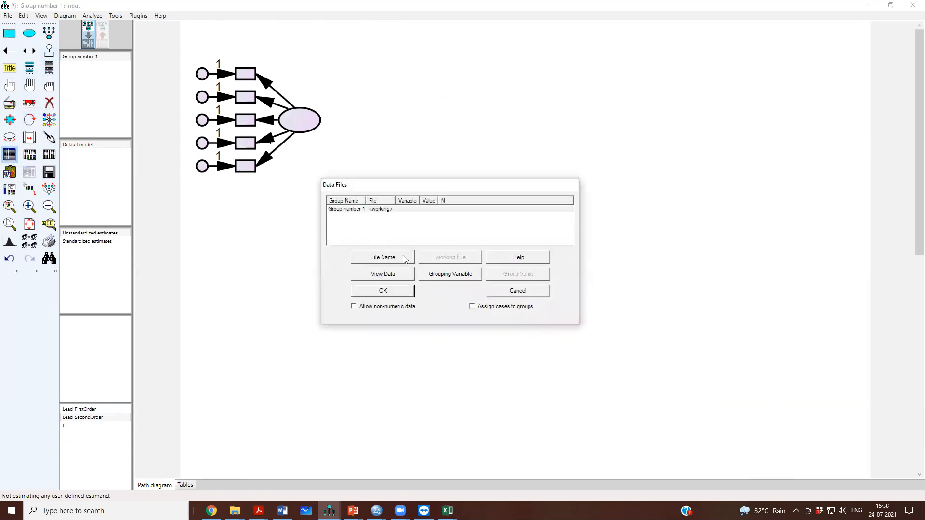
click(382, 257)
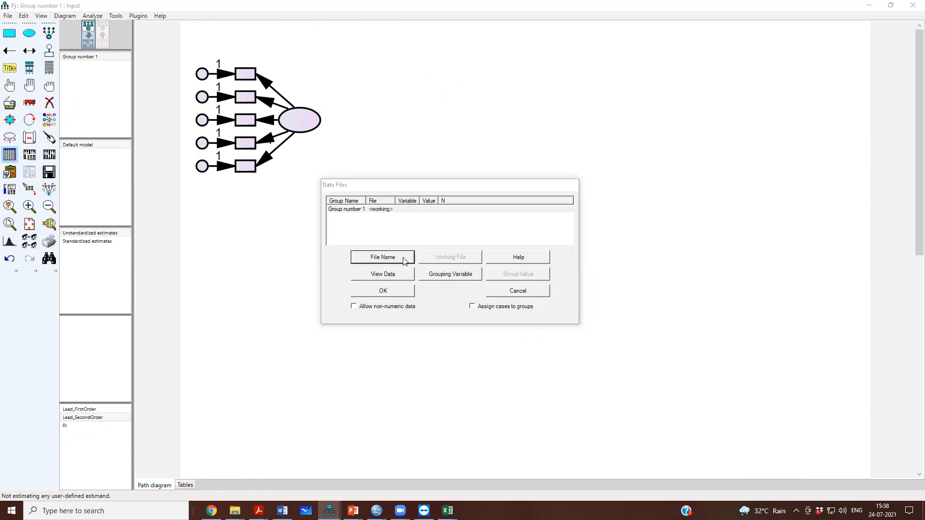
click(416, 272)
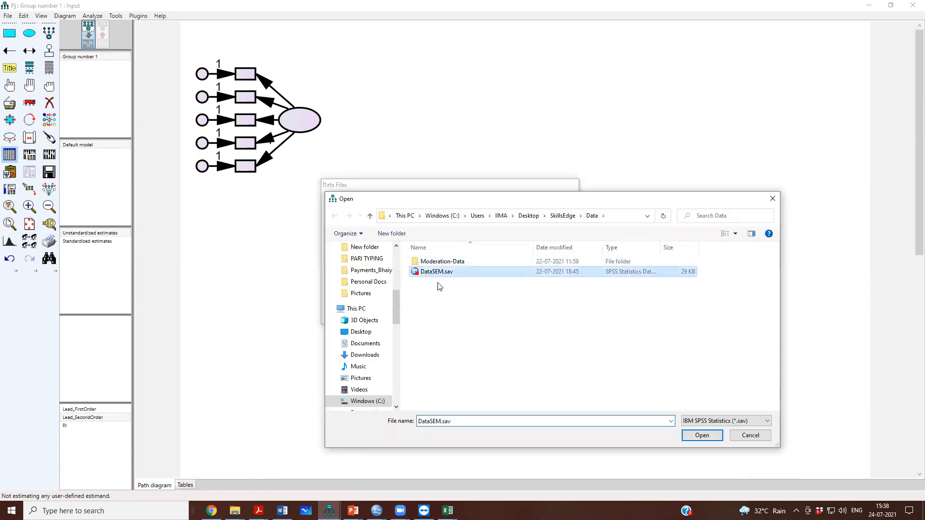
click(702, 435)
click(383, 291)
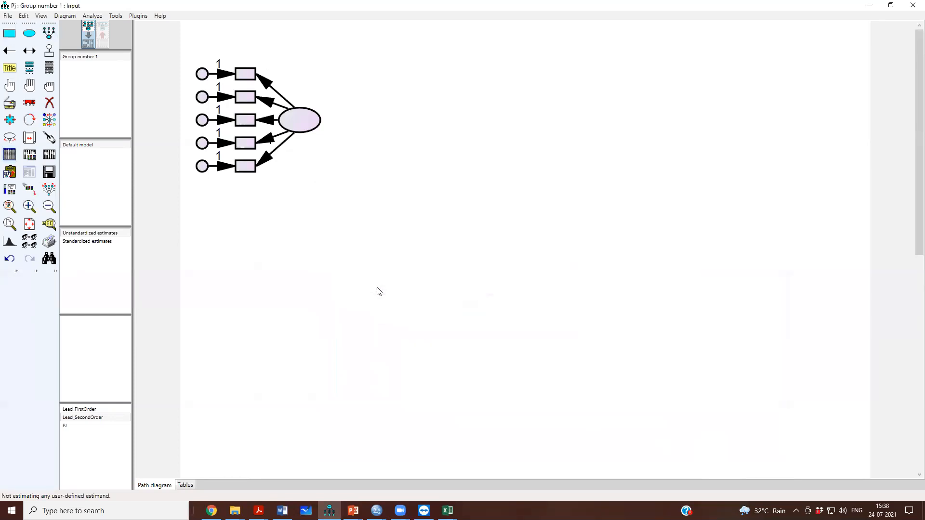
Assign the data set variables PJ1 to PJ5 to the five indicator boxes, in order from top to bottom.
click(49, 68)
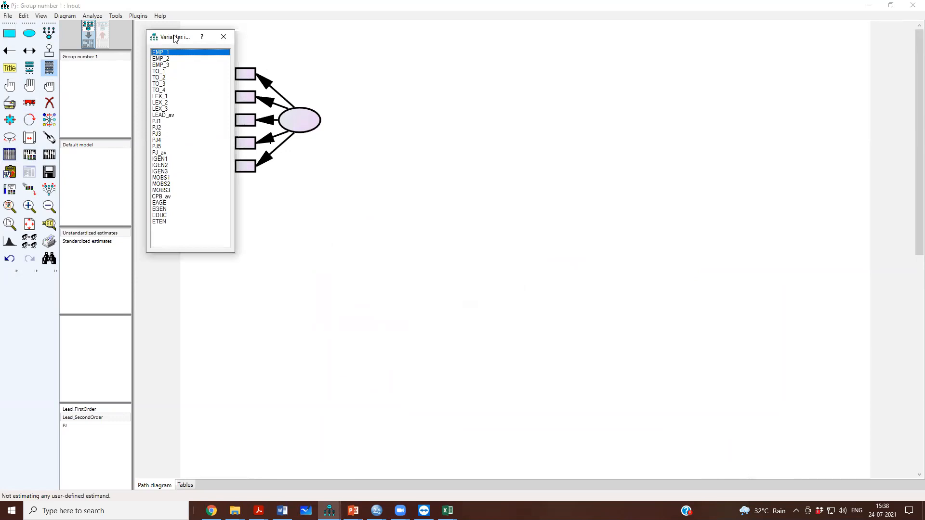
drag(174, 41, 419, 42)
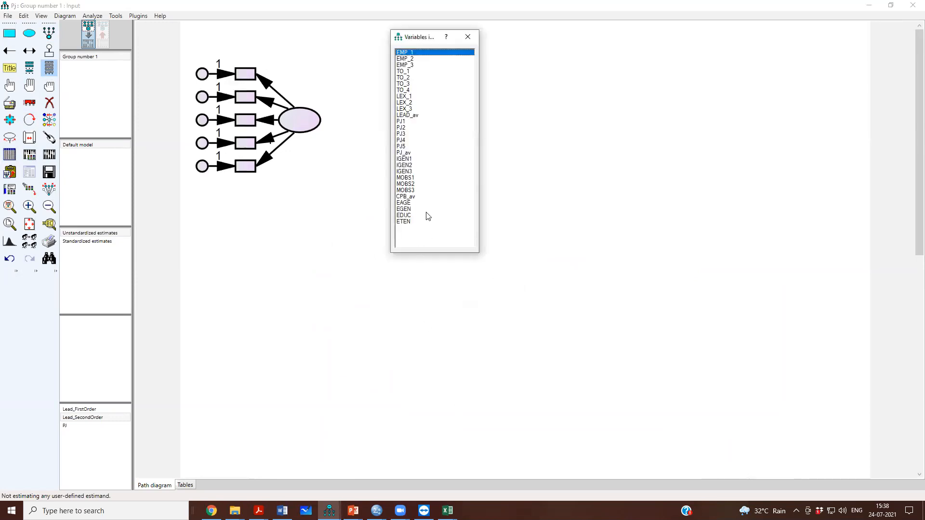
drag(402, 123, 251, 82)
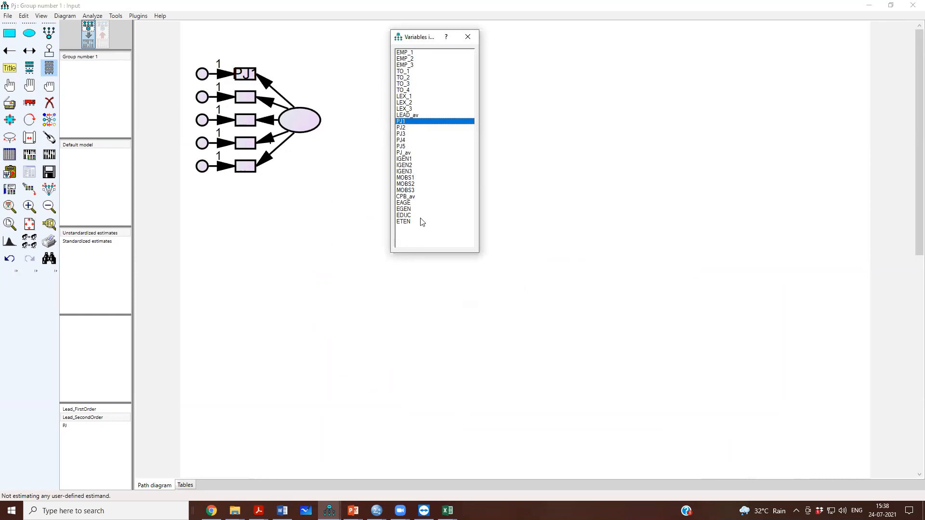
drag(403, 128, 250, 97)
drag(402, 135, 248, 123)
drag(402, 140, 250, 145)
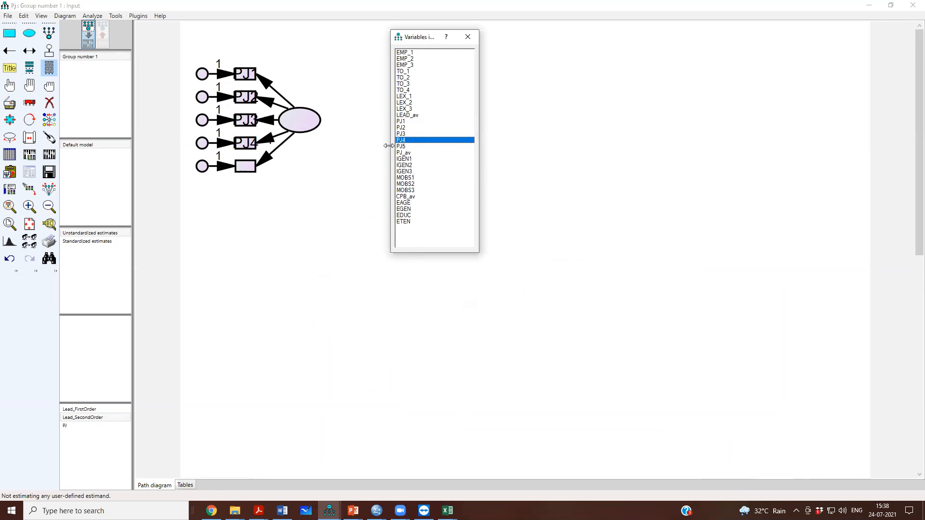
drag(401, 146, 246, 167)
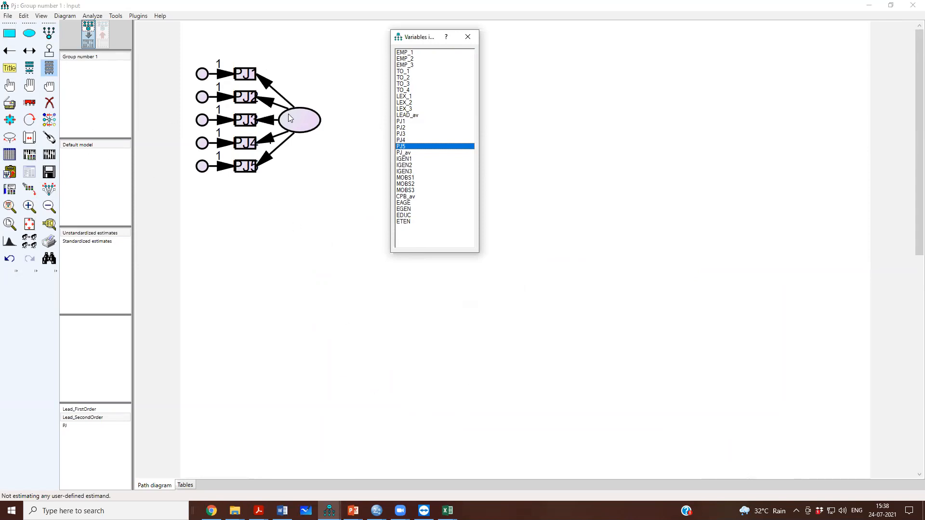
Name the latent variable ProcJ with font size 14 and close the properties and variable list windows.
double_click(310, 124)
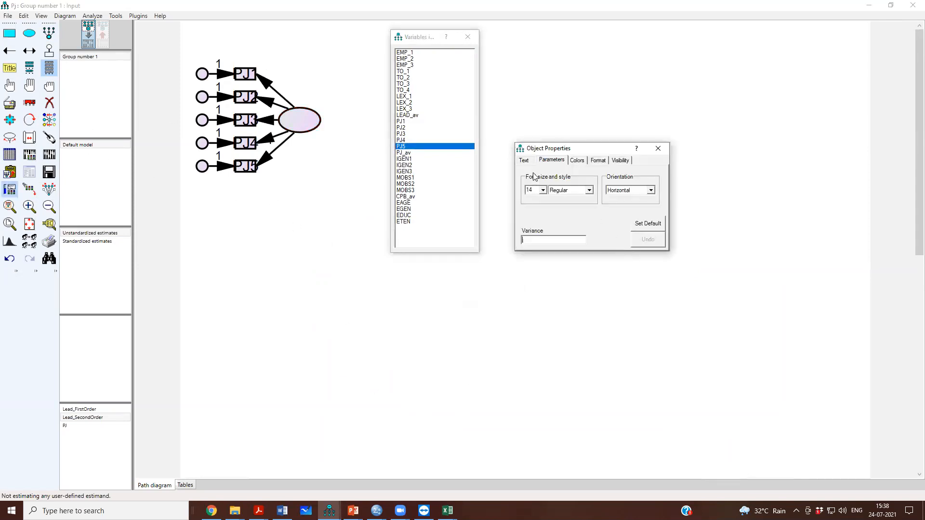
click(526, 161)
click(575, 212)
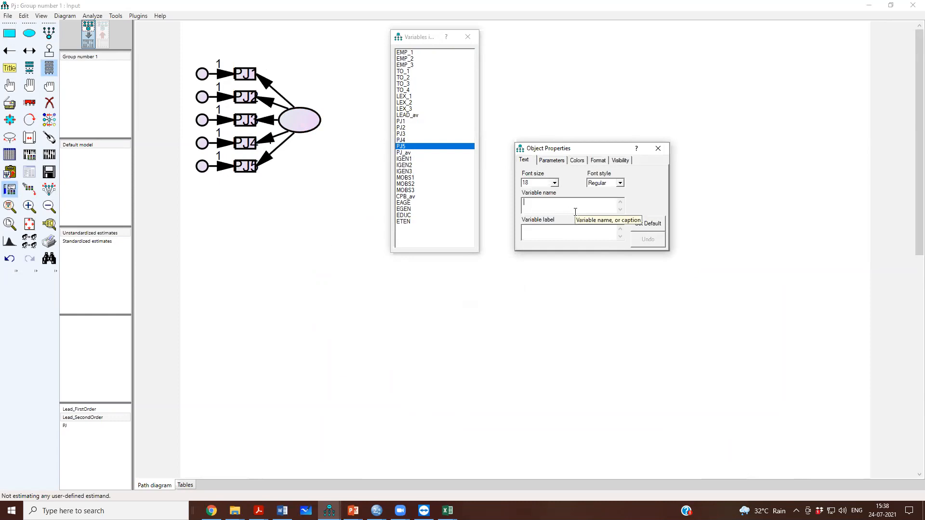
text(ProcJu)
key(BackSpace)
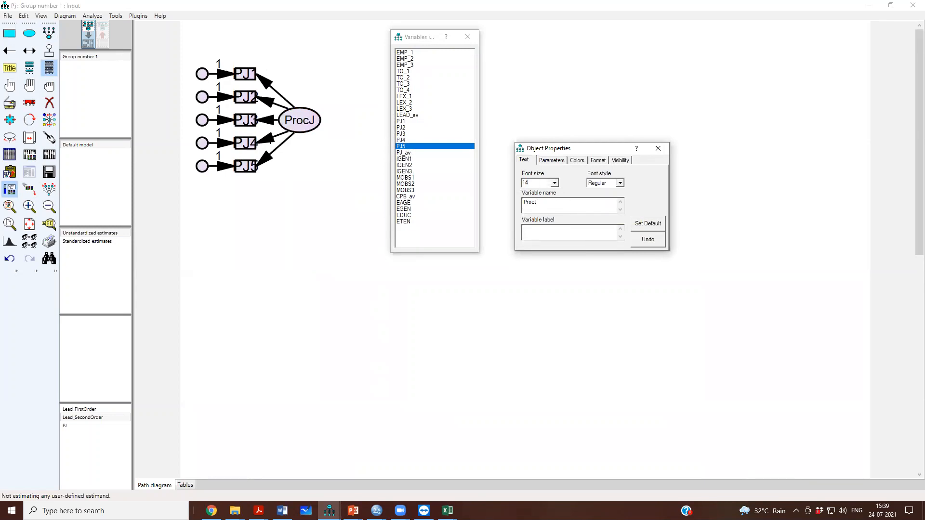
click(658, 148)
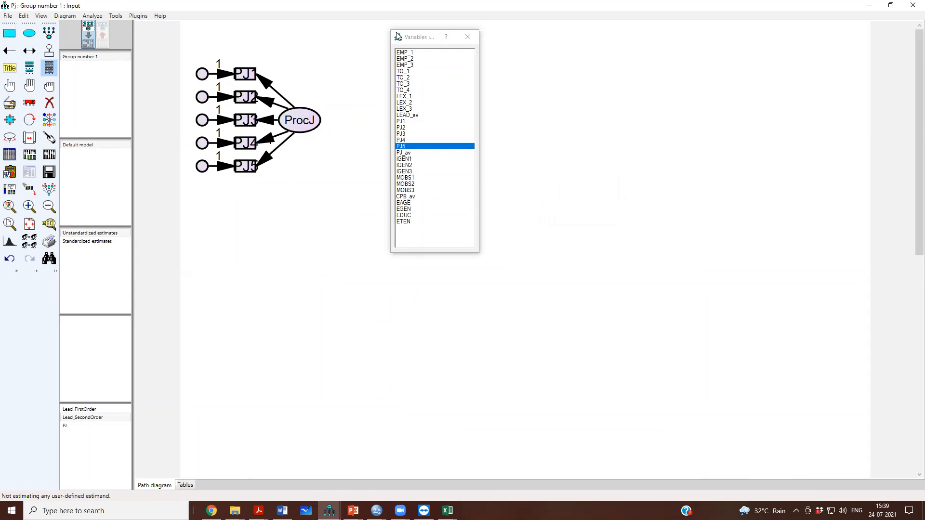
click(467, 39)
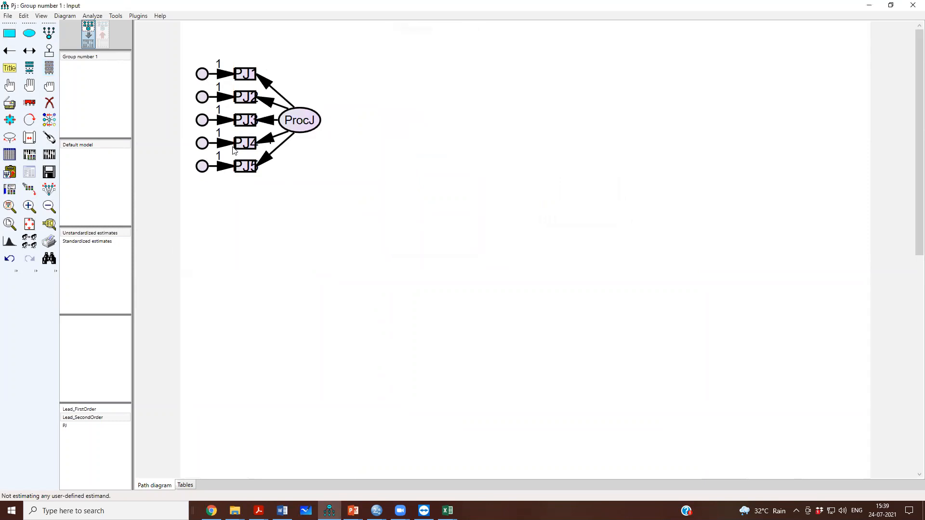
Save the PJ diagram, check the error term names in the Lead_SecondOrder model, and return to PJ.
click(139, 17)
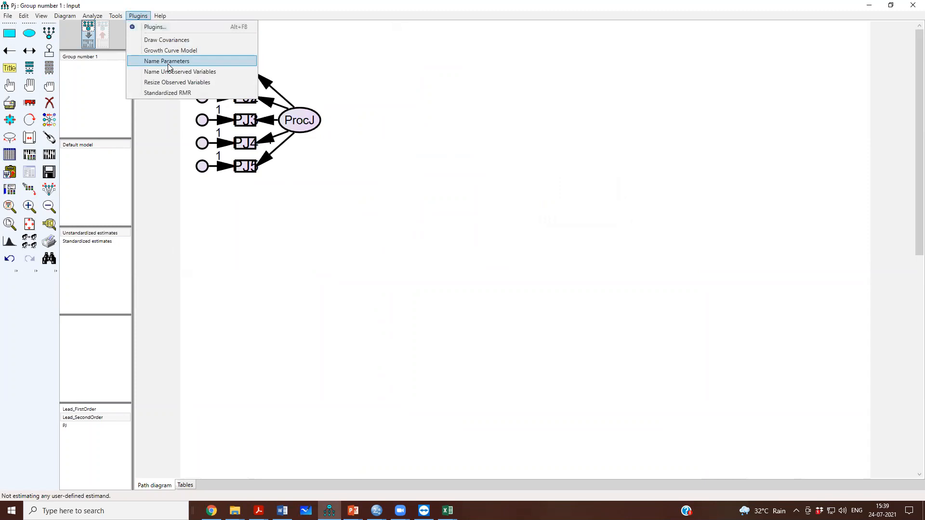
click(362, 210)
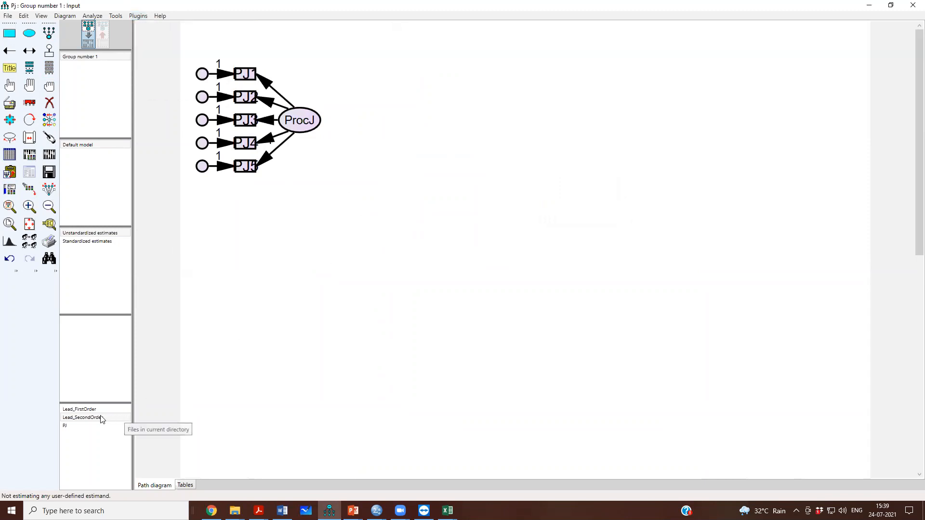
click(48, 170)
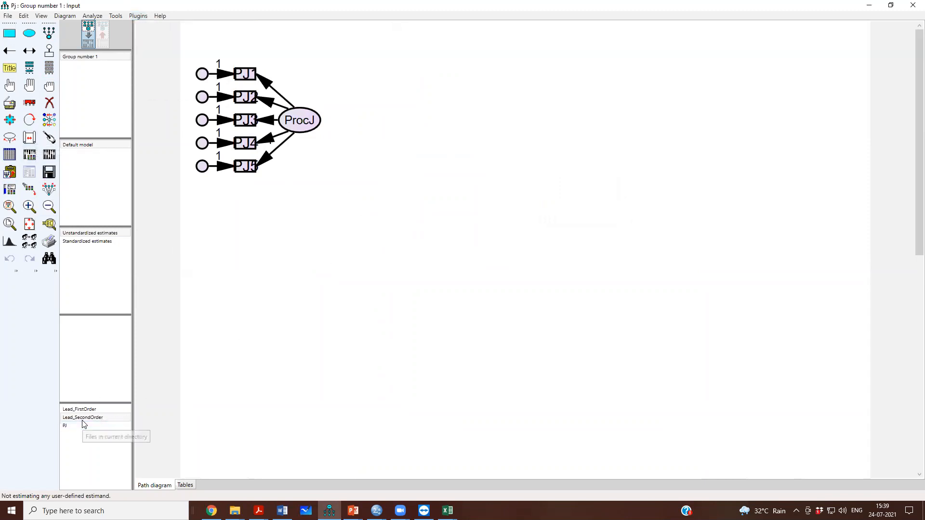
click(92, 419)
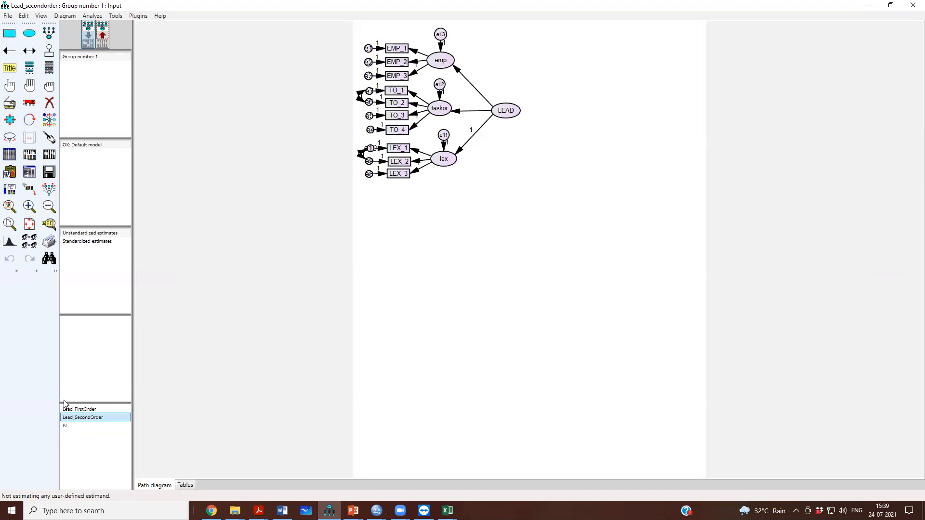
click(79, 426)
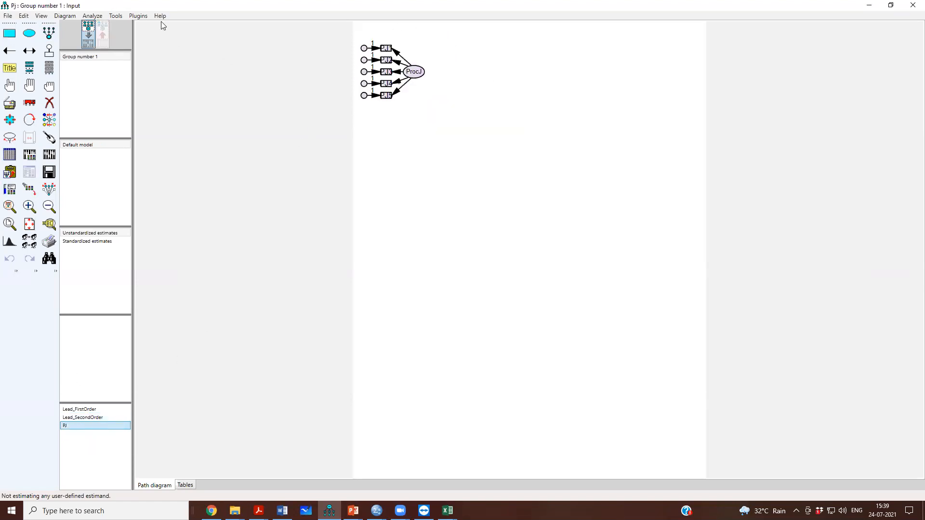
click(134, 17)
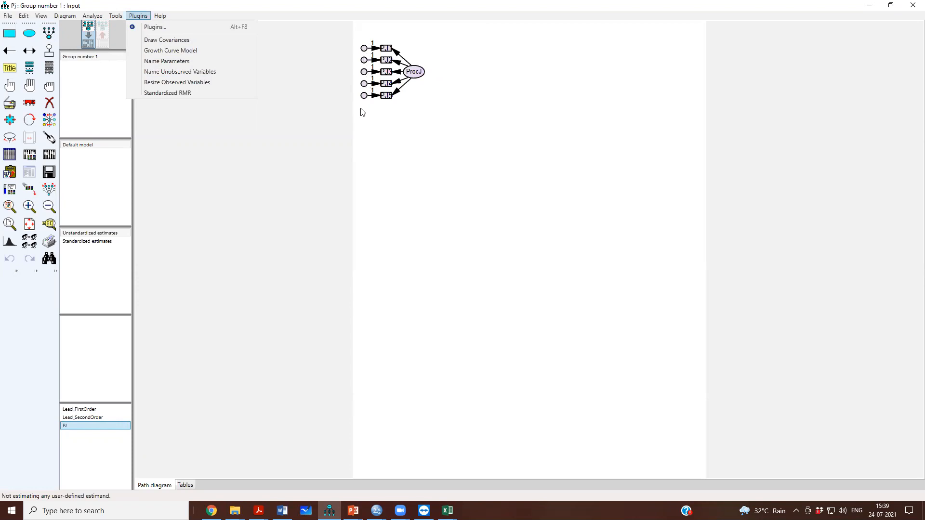
click(324, 122)
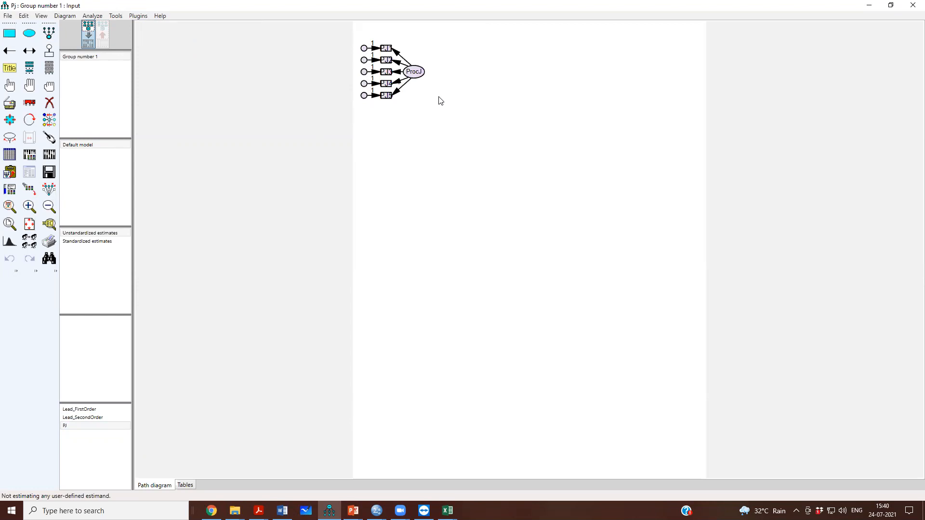
Name the error terms of PJ1, PJ2 and PJ3 e14, e15 and e16, each with font size 12.
double_click(364, 49)
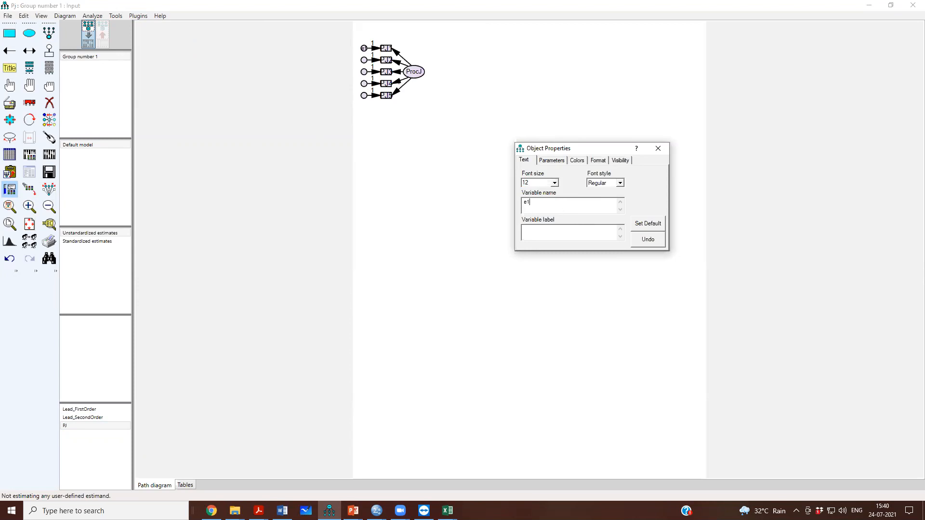
click(362, 64)
click(364, 61)
double_click(541, 181)
click(365, 74)
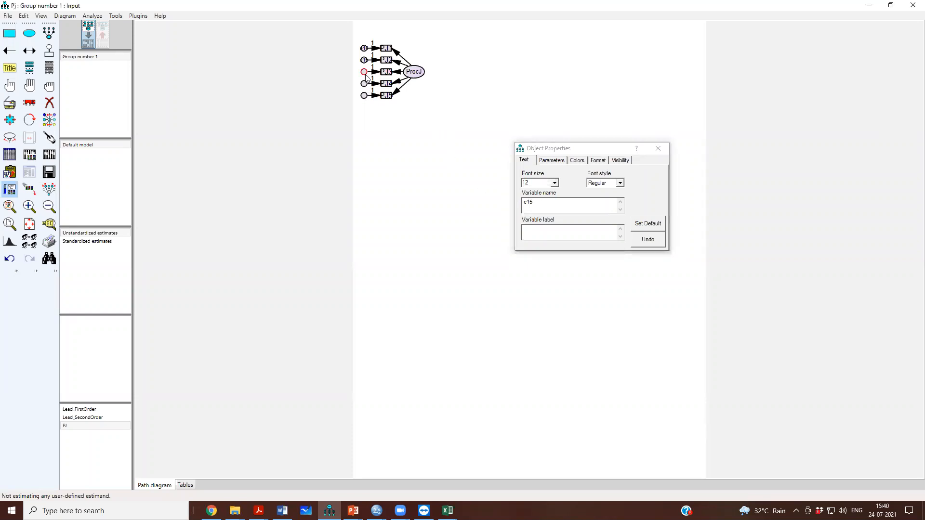
double_click(538, 182)
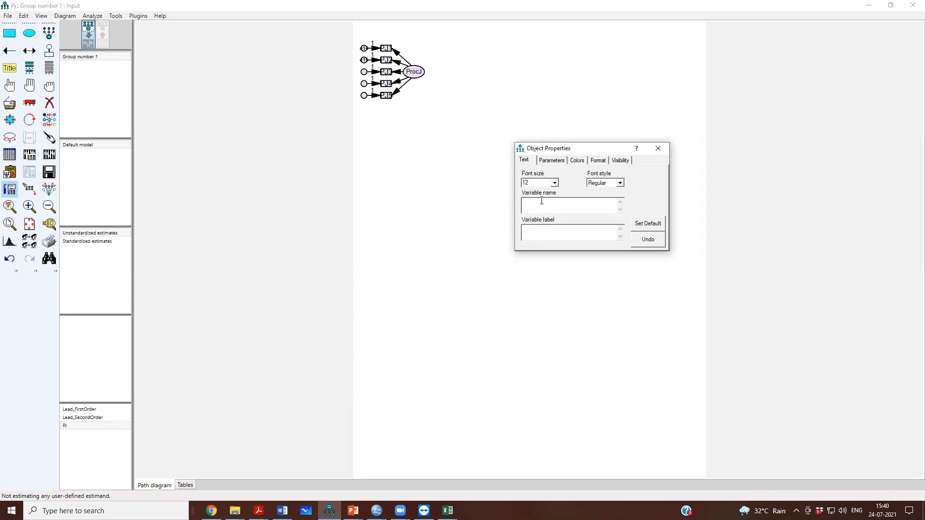
Name the error terms of PJ4 and PJ5 e17 and e18, each with font size 12, and close the object properties.
click(365, 84)
double_click(530, 182)
click(365, 97)
click(530, 207)
text(e18)
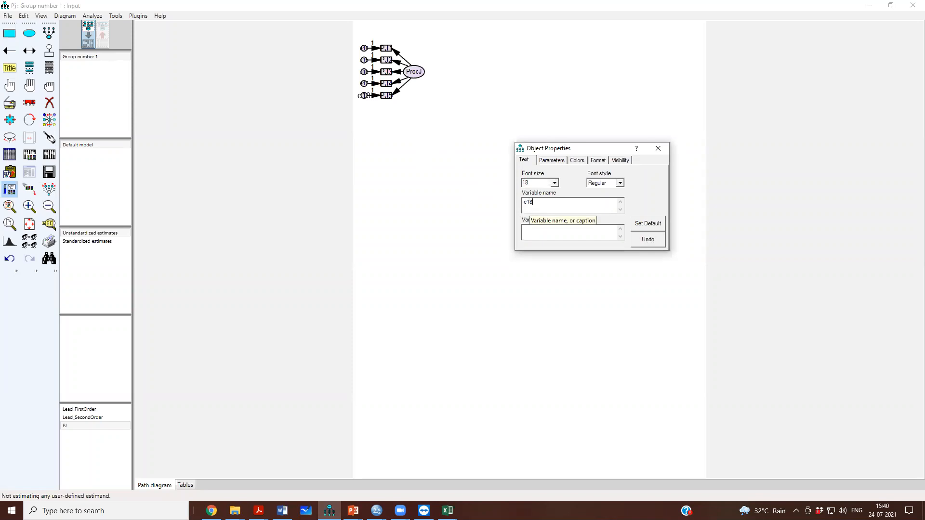
double_click(545, 180)
click(664, 147)
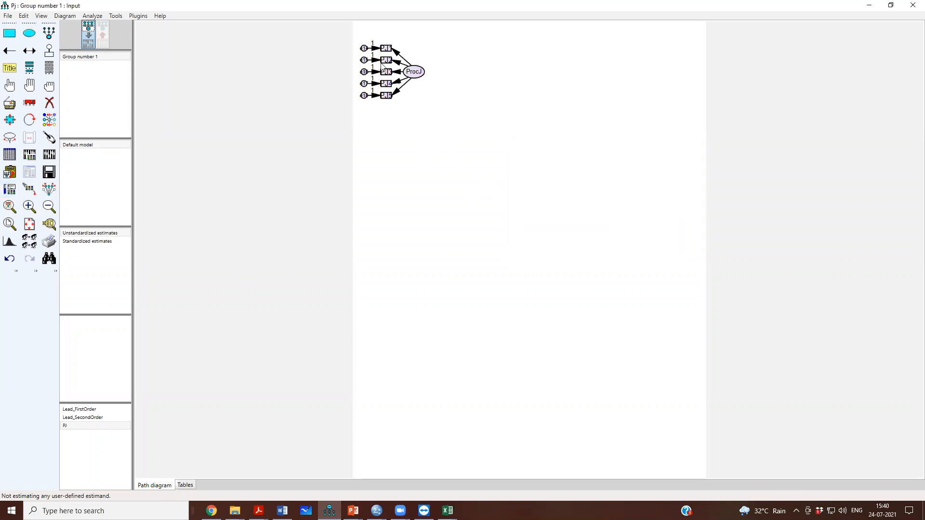
click(28, 206)
click(28, 206)
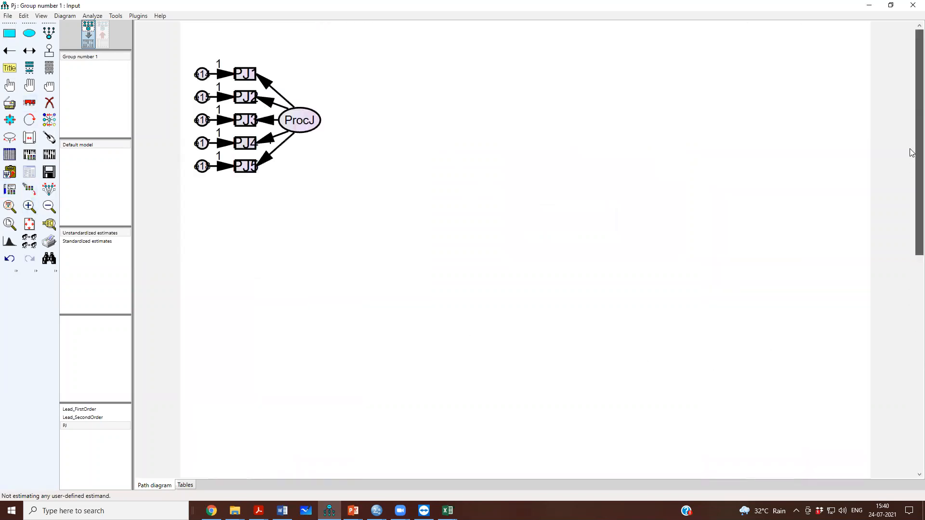
Resize the observed variable boxes PJ1 to PJ5 to fit their names with the Resize Observed Variables plugin.
click(136, 18)
click(136, 17)
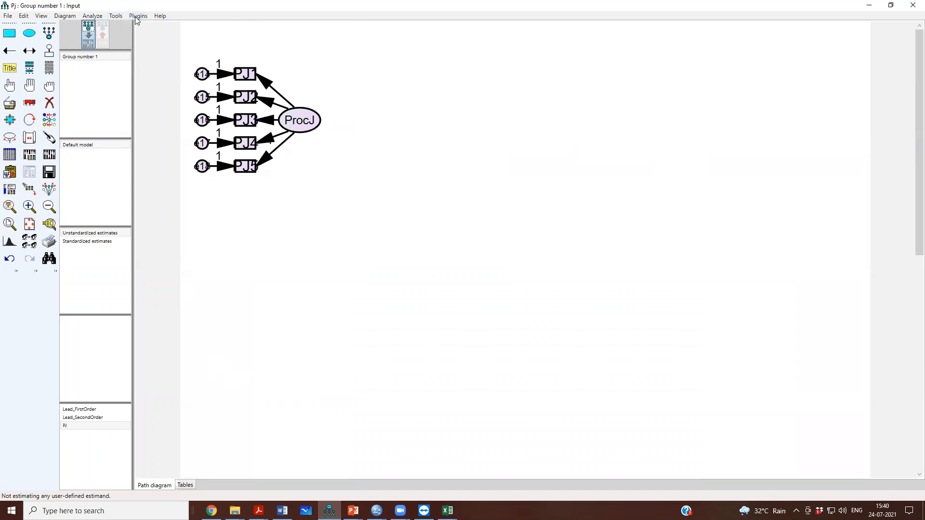
click(137, 15)
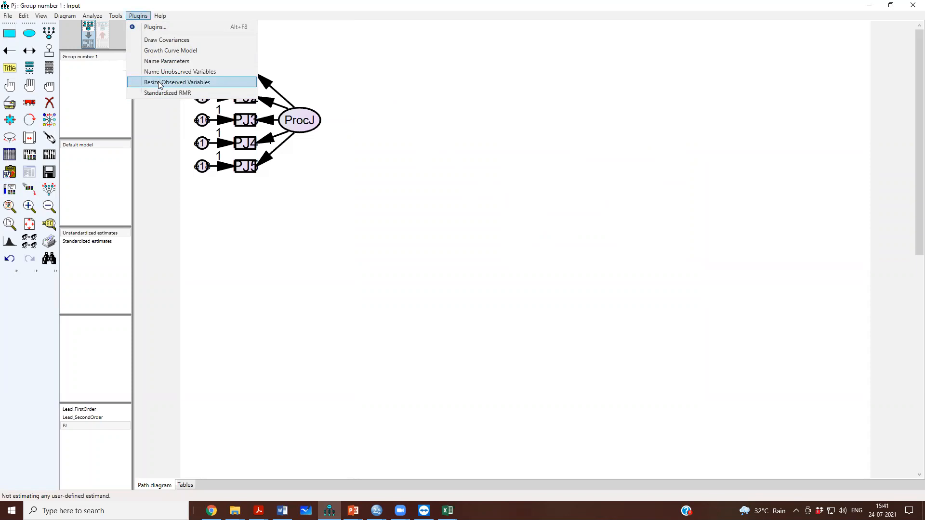
click(219, 85)
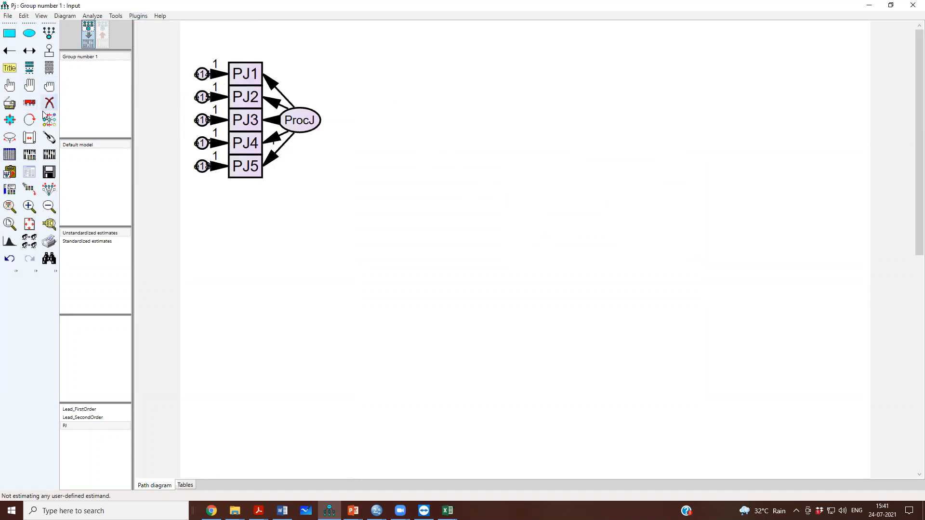
Move ProcJ farther from its indicators and space out the PJ1 to PJ5 boxes vertically.
click(30, 102)
drag(297, 126, 318, 120)
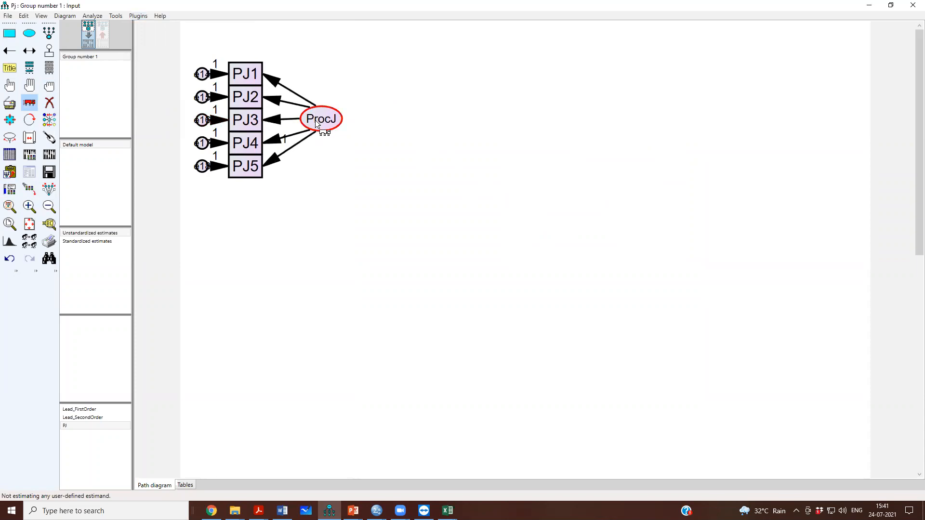
drag(240, 73, 195, 68)
drag(245, 97, 201, 95)
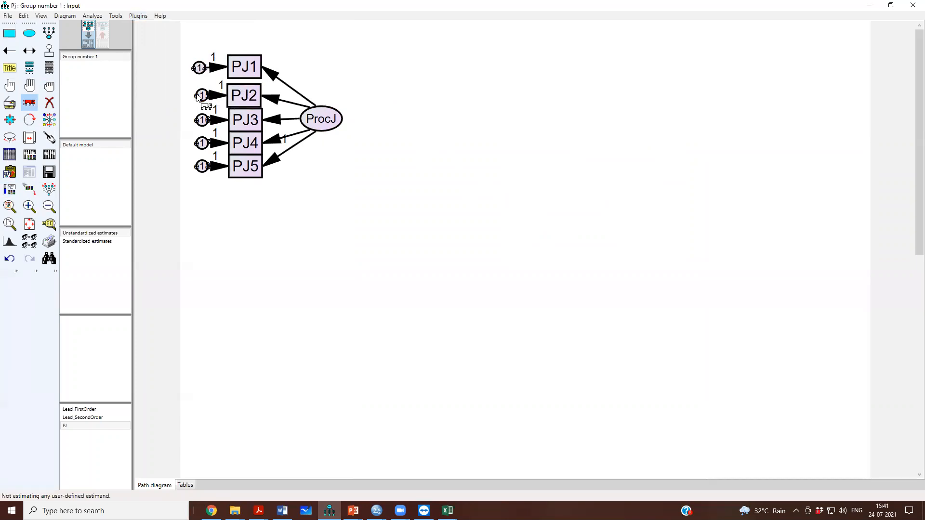
mouse_move(243, 161)
mouse_down()
mouse_move(239, 176)
mouse_move(246, 153)
mouse_up()
drag(244, 120, 201, 186)
click(244, 150)
Move the error terms e14 to e18 into a column, each level with its indicator box.
click(203, 165)
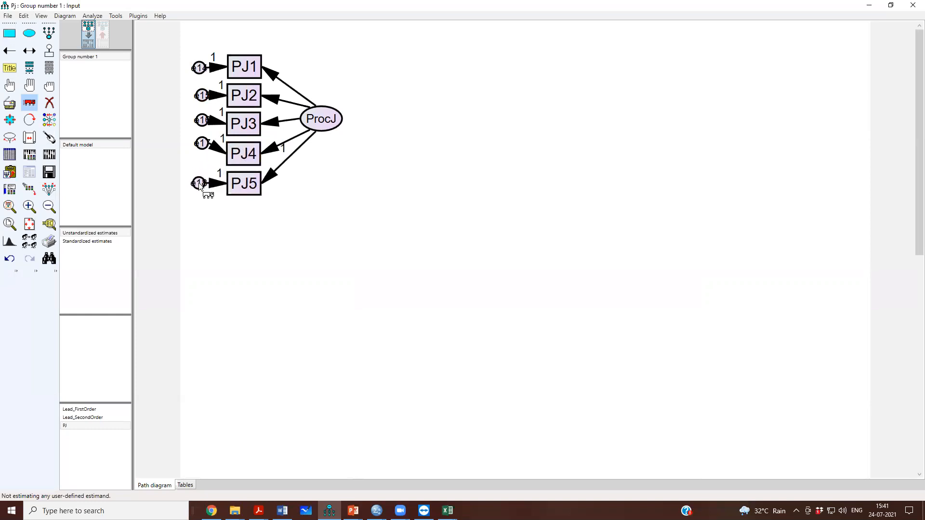
mouse_move(201, 144)
mouse_down()
mouse_move(193, 155)
mouse_move(197, 128)
mouse_up()
click(199, 123)
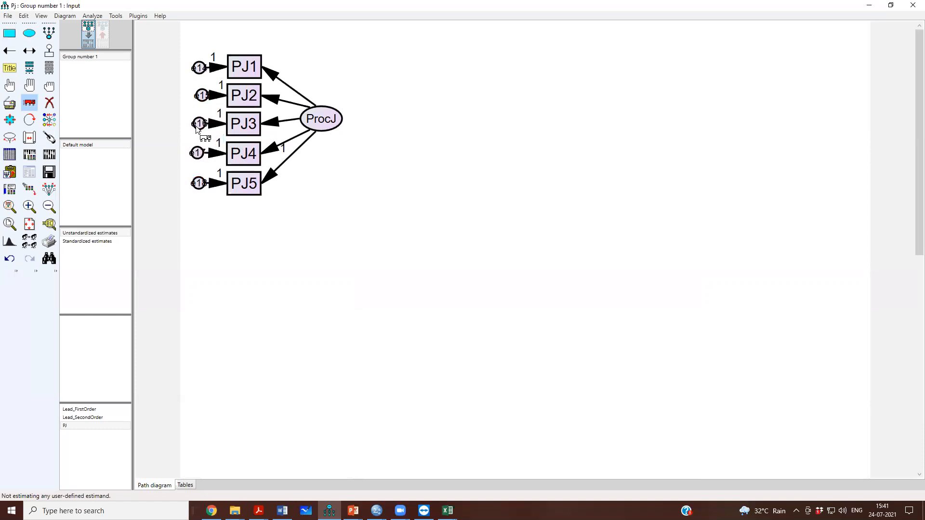
drag(201, 95, 198, 70)
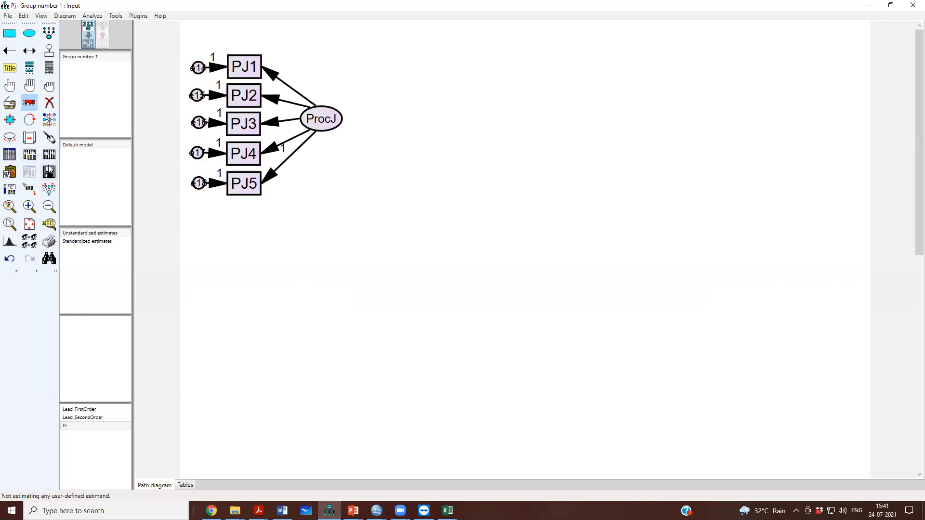
Enable standardized estimates, modification indices, and tests for normality and outliers in the analysis output, then close the analysis properties.
click(5, 88)
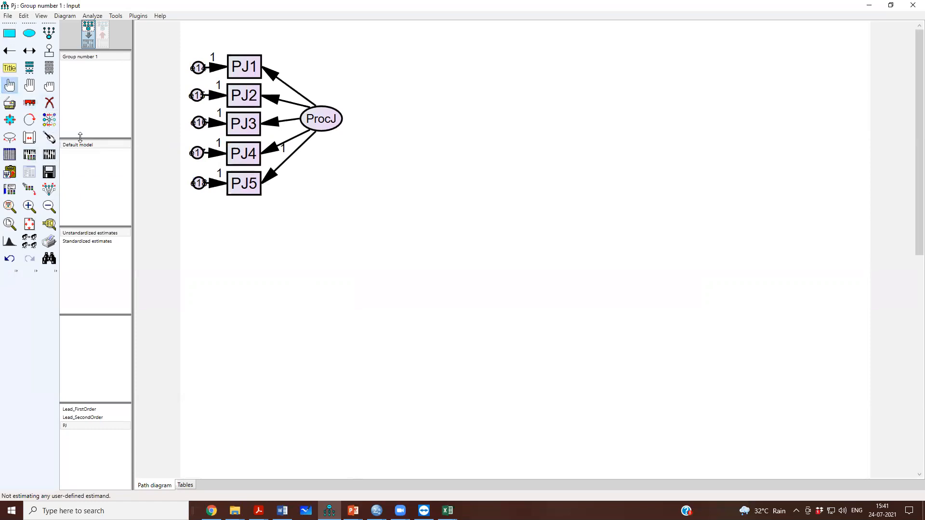
click(48, 207)
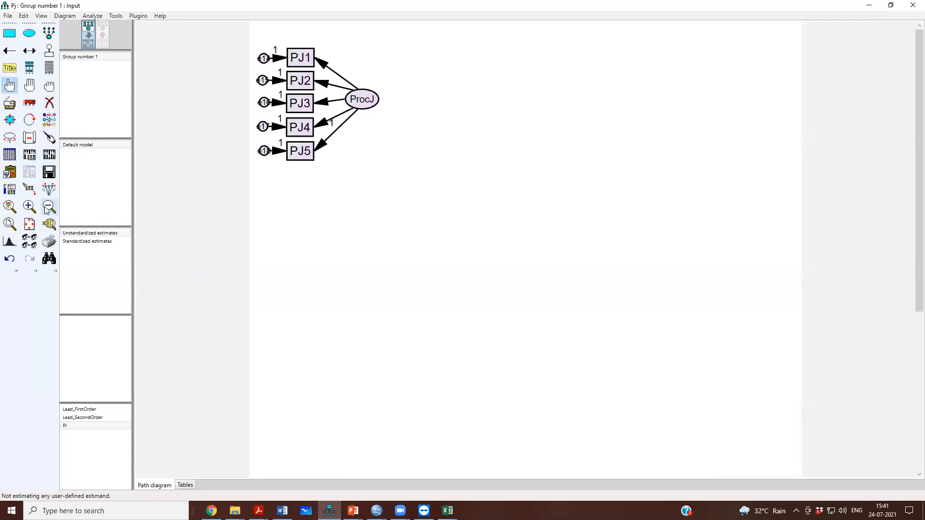
click(47, 207)
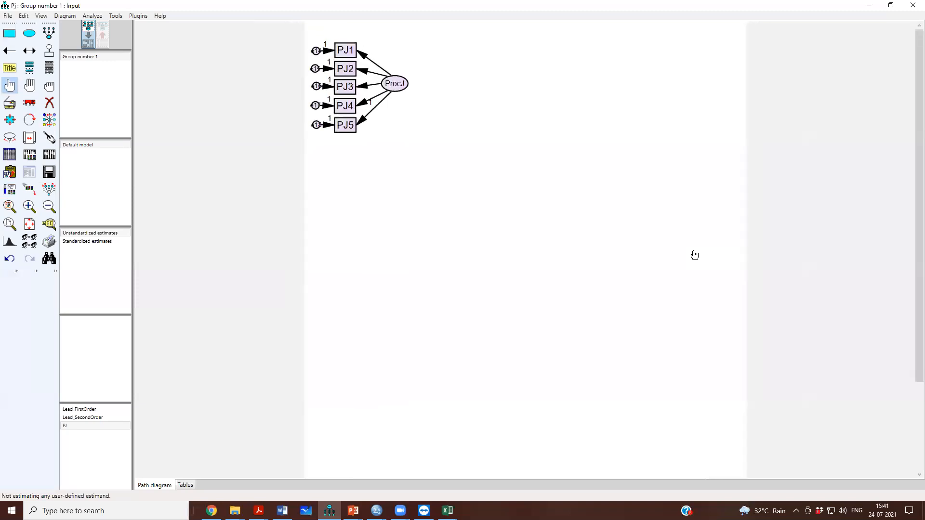
scroll(692, 254, down, 3)
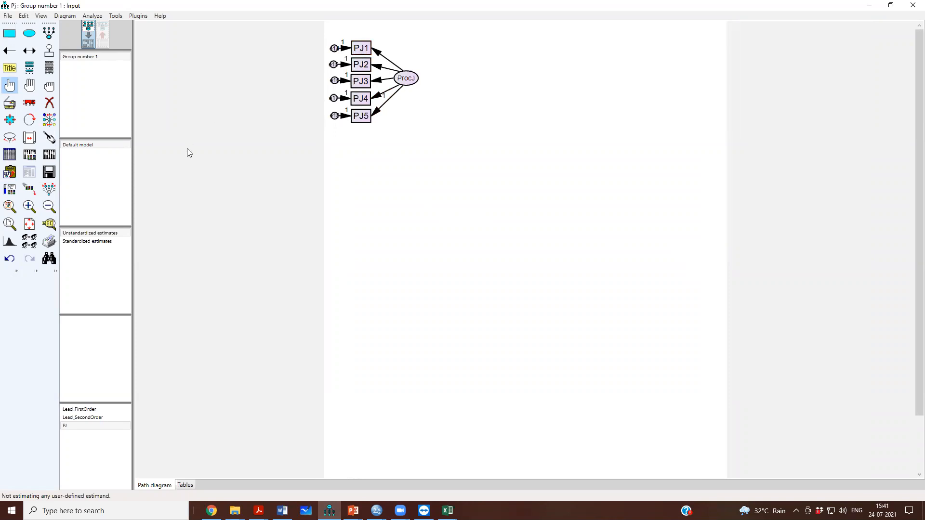
click(31, 156)
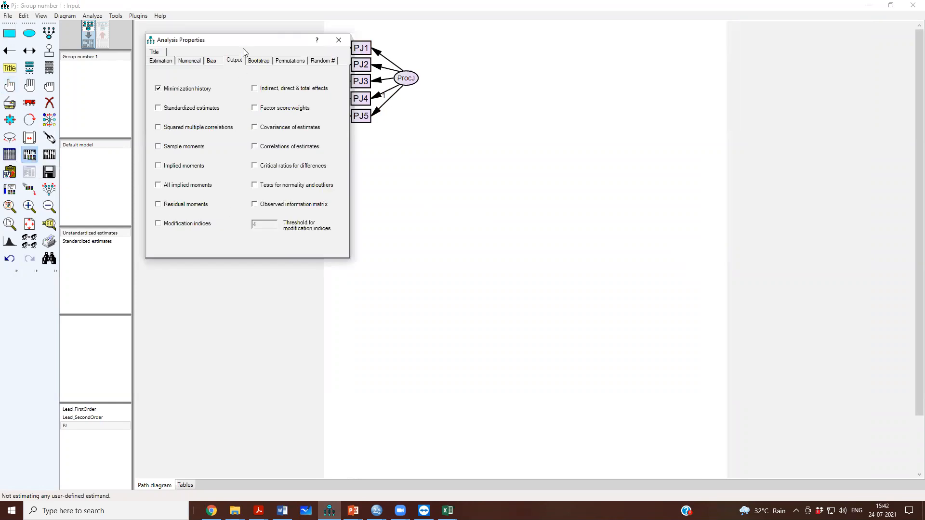
drag(242, 48, 537, 141)
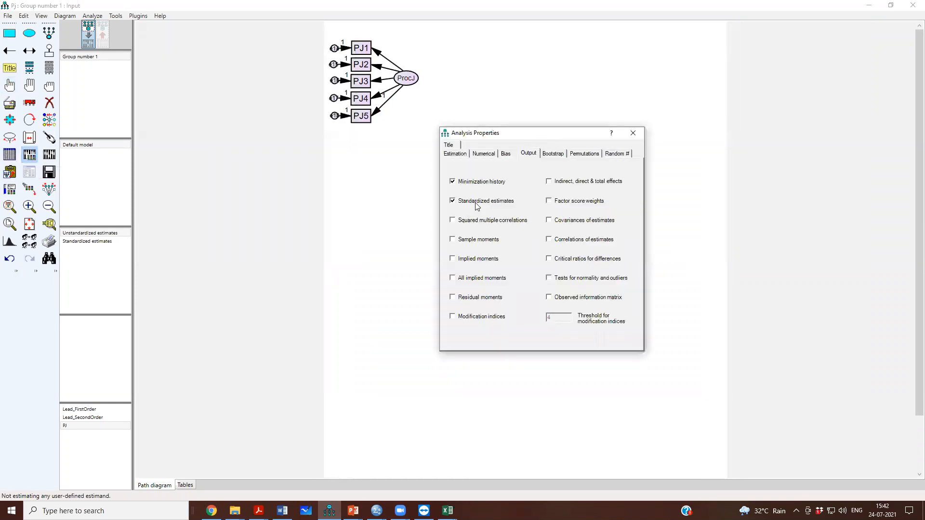
click(484, 318)
click(560, 279)
click(633, 133)
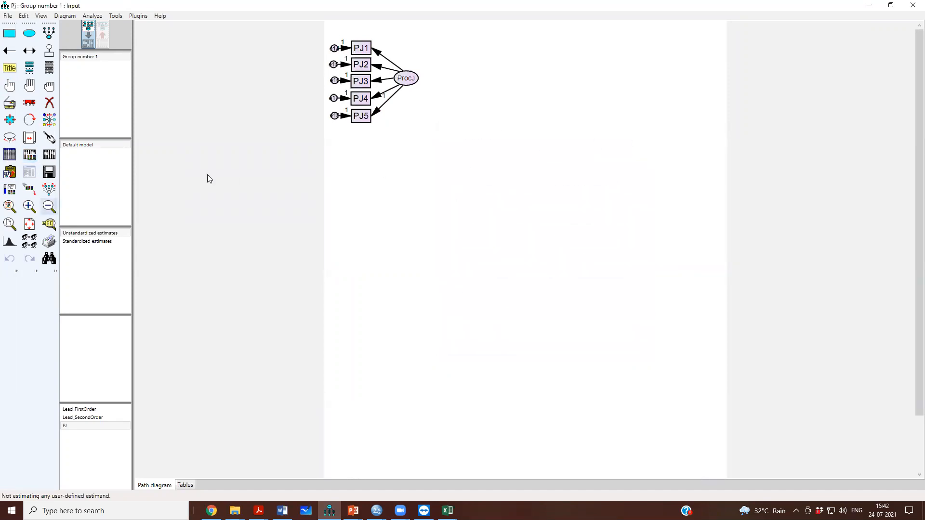
Calculate the PJ model's estimates and open the text output beside the path diagram.
click(49, 155)
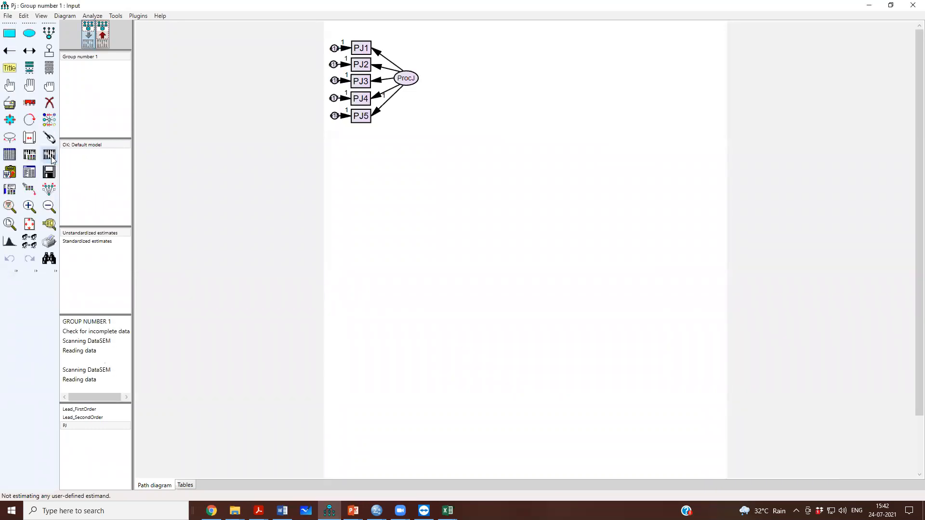
click(29, 172)
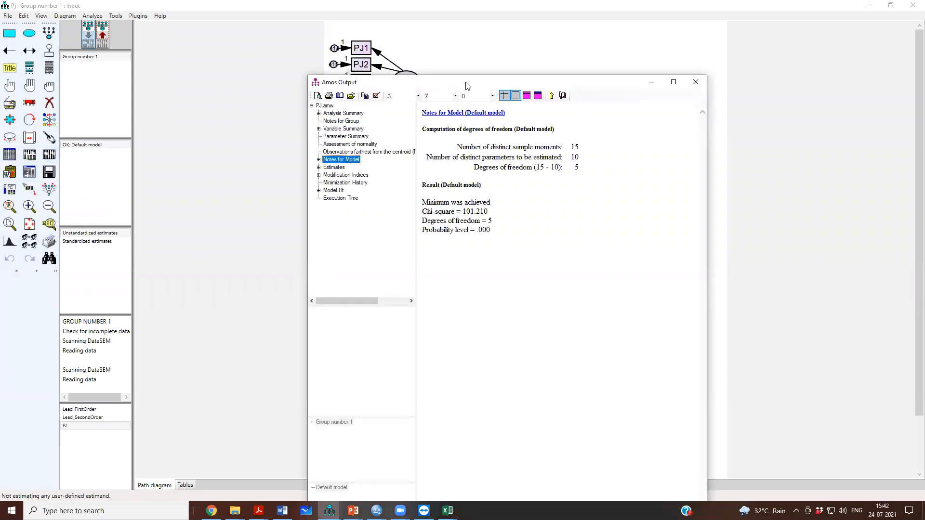
drag(467, 86, 657, 37)
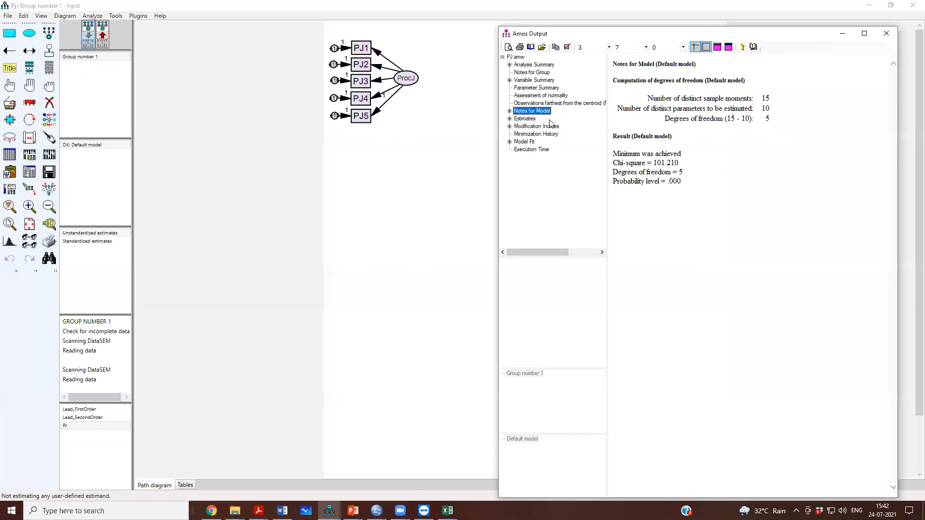
Examine the normality assessment's critical ratios and multivariate kurtosis, and the Mahalanobis distances of the farthest observations.
click(542, 96)
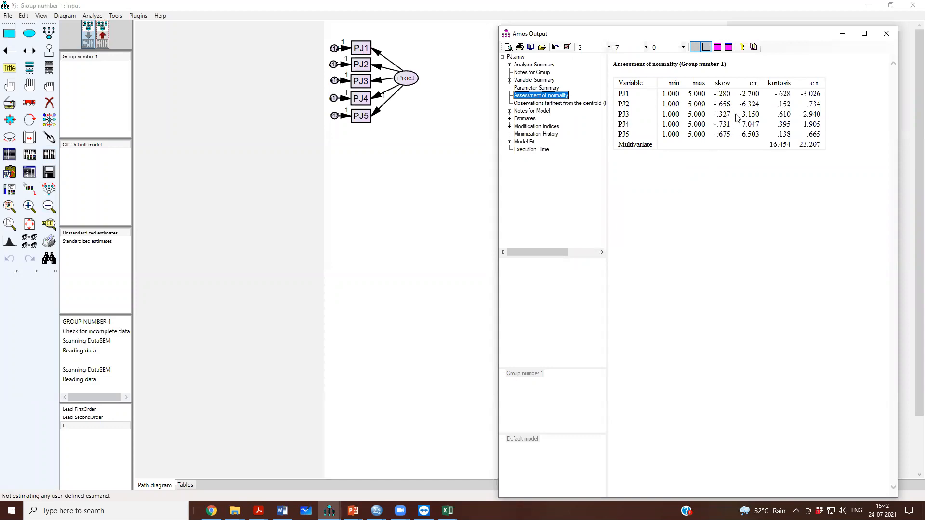
drag(740, 98, 760, 126)
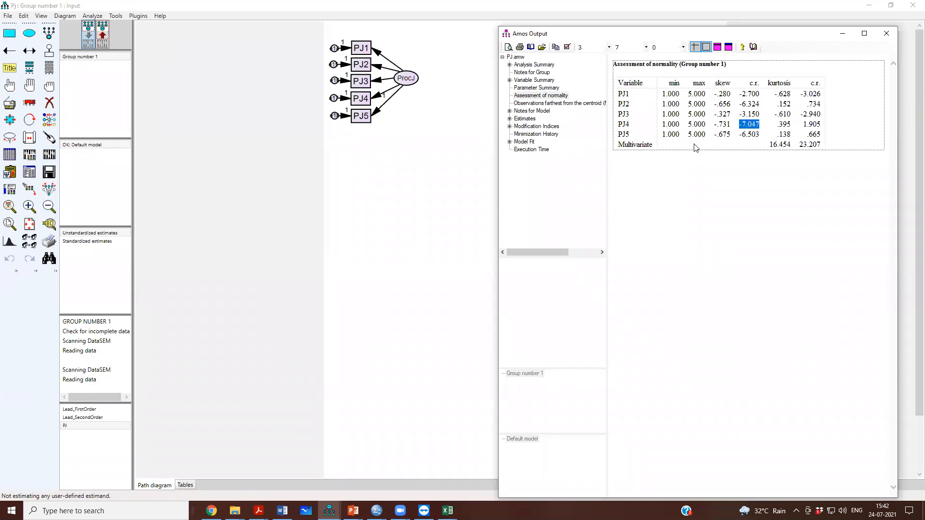
drag(767, 149, 819, 153)
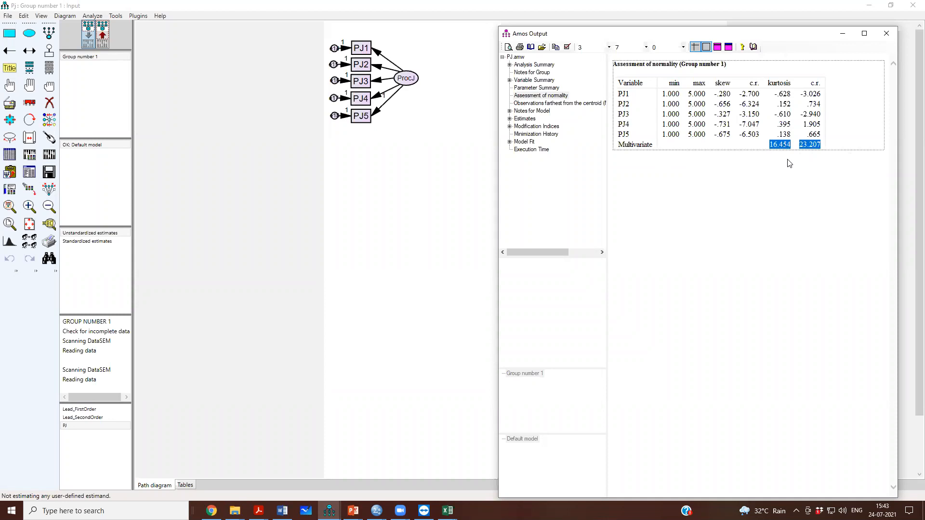
click(564, 104)
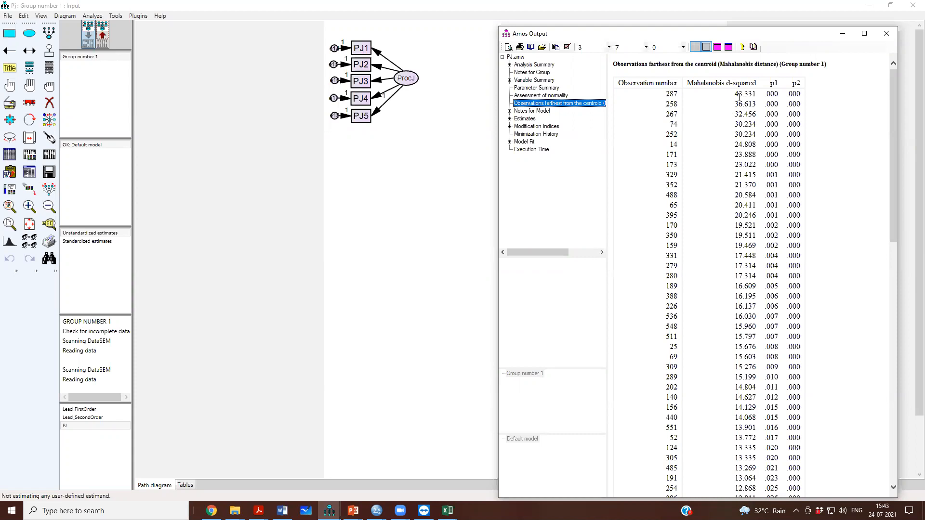
drag(733, 95, 756, 115)
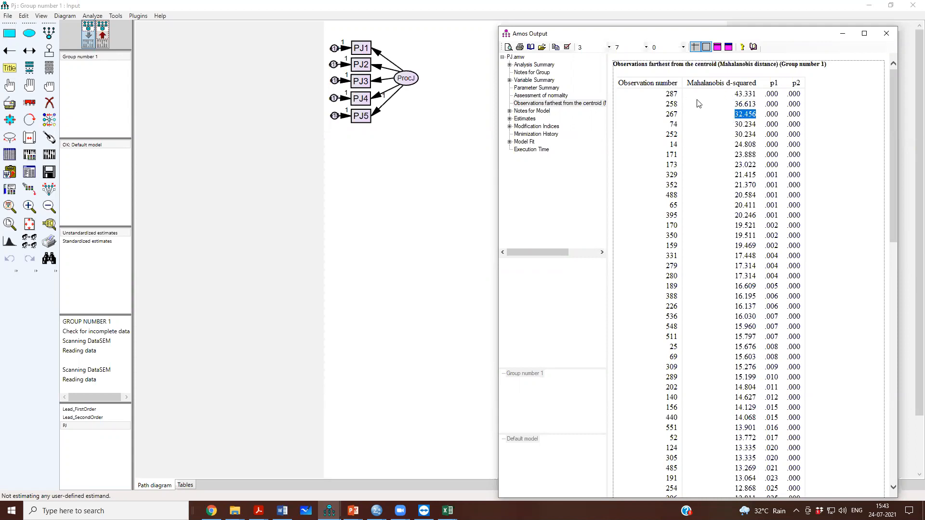
drag(734, 96, 754, 97)
click(506, 60)
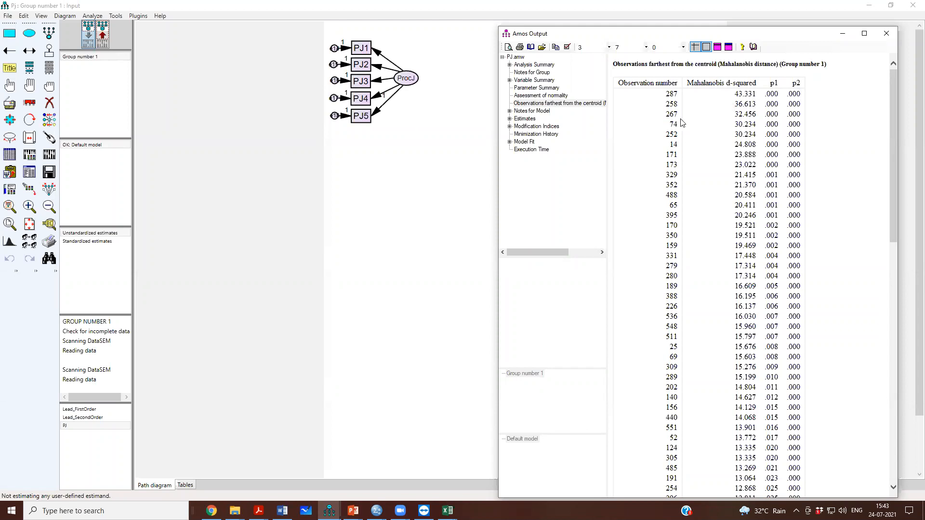
Review the model notes, checking the sample moments and estimated parameters behind the degrees of freedom.
click(543, 112)
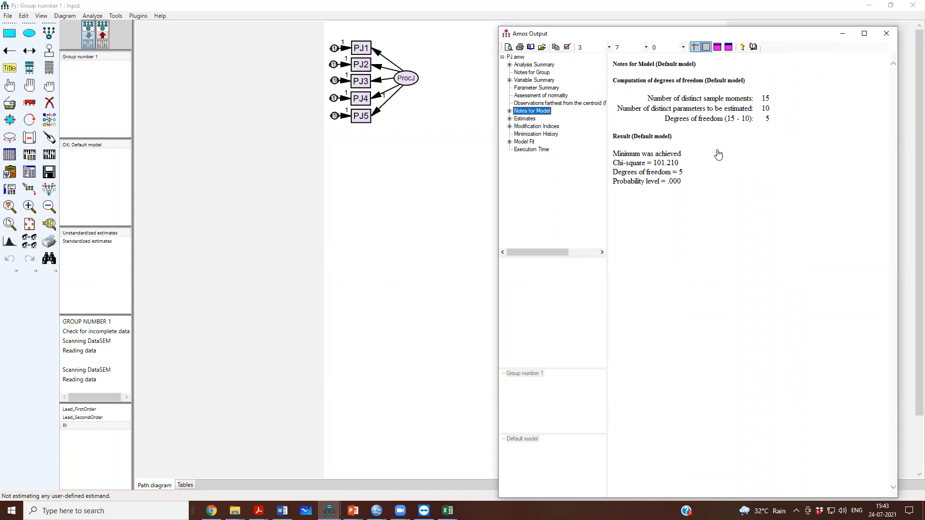
drag(761, 109, 770, 109)
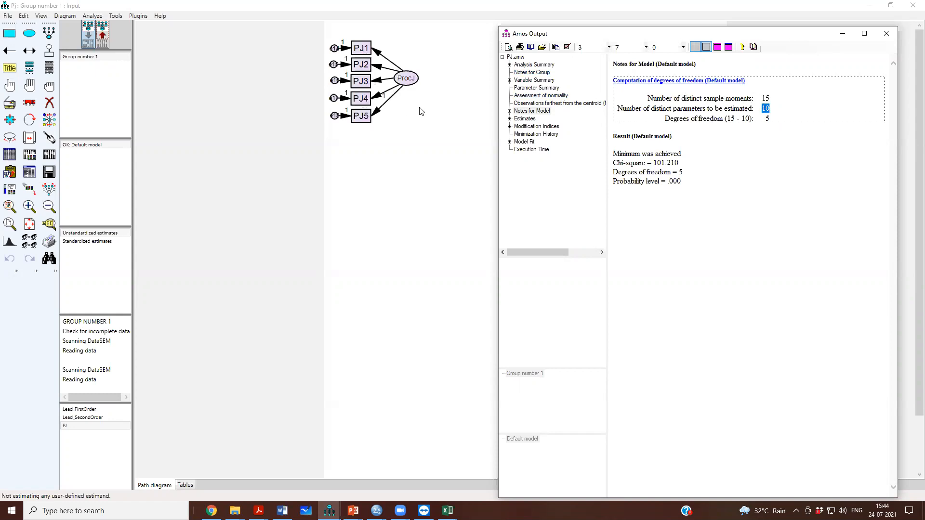
click(768, 98)
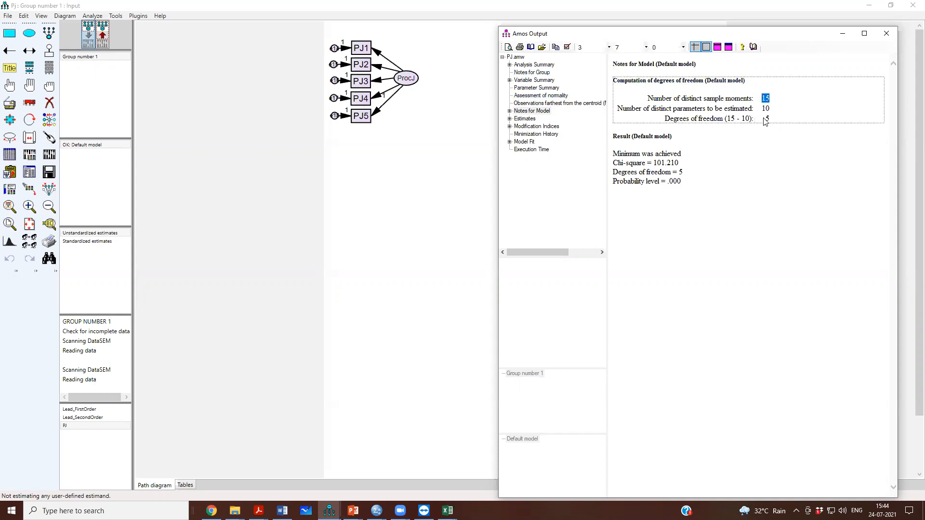
Review the regression weights and variances in the estimates, and the model fit indices down to RMSEA.
click(525, 118)
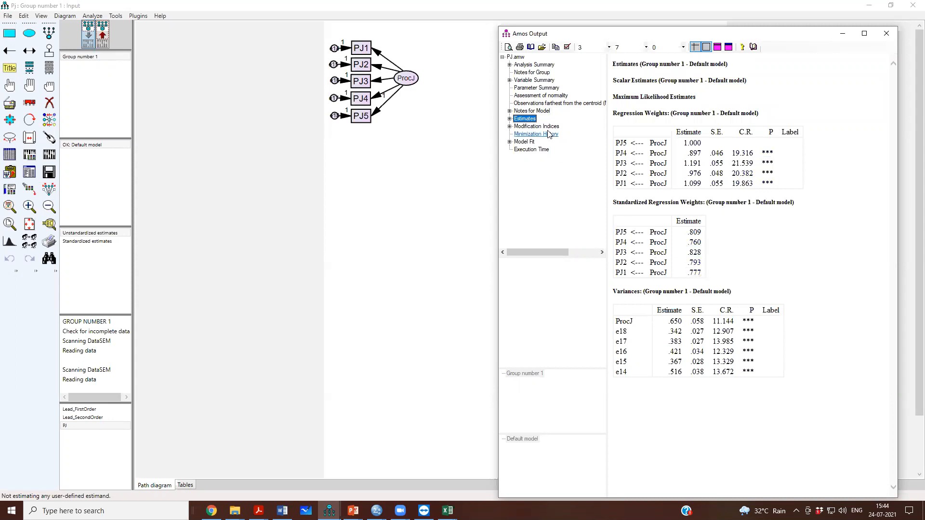
click(524, 141)
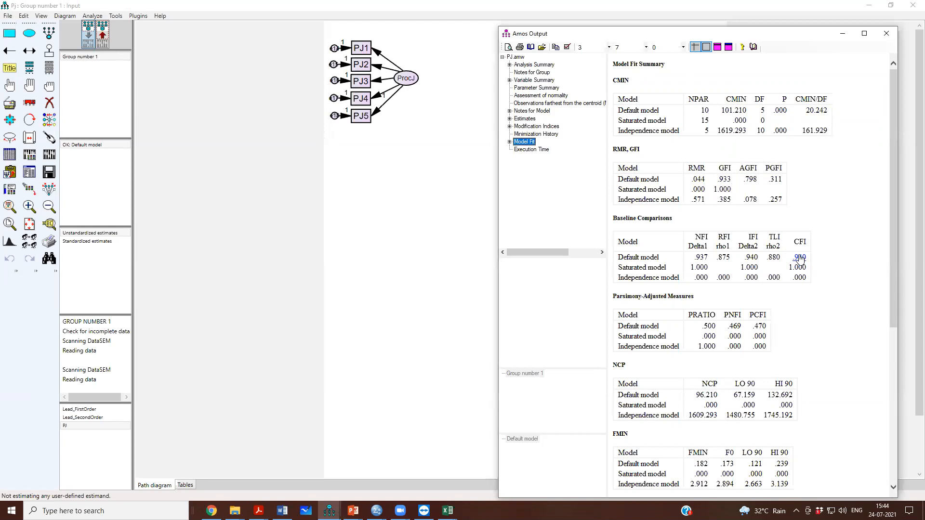
scroll(799, 260, down, 5)
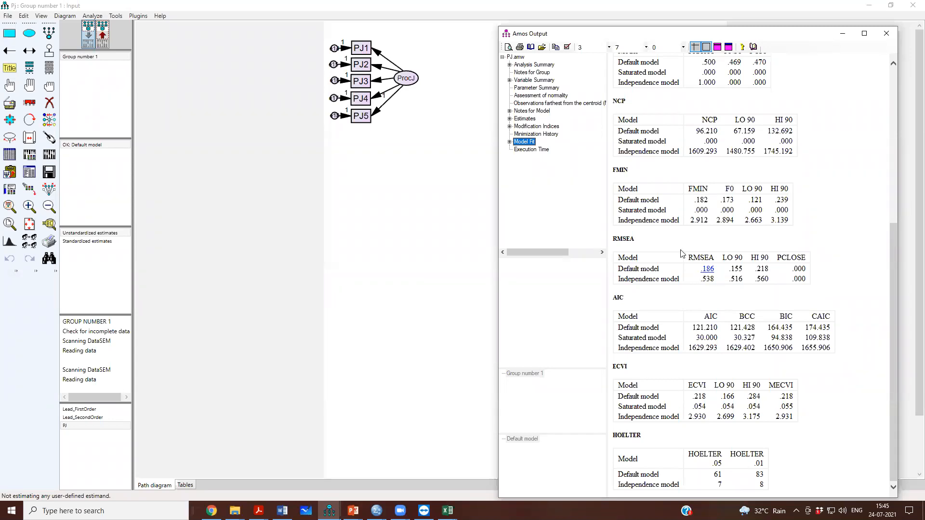
Examine the modification indices for the error covariances, especially the e17–e16 and e18–e17 pairs.
click(534, 126)
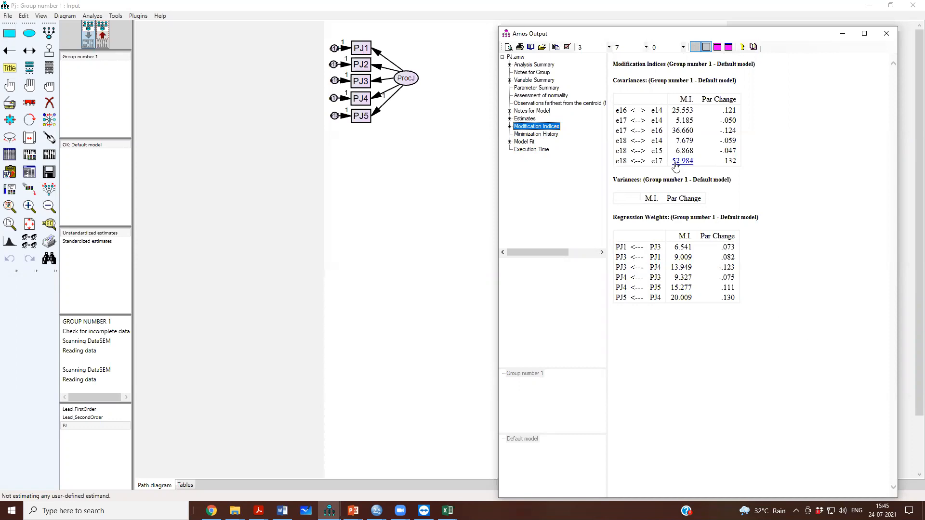
drag(617, 131, 660, 135)
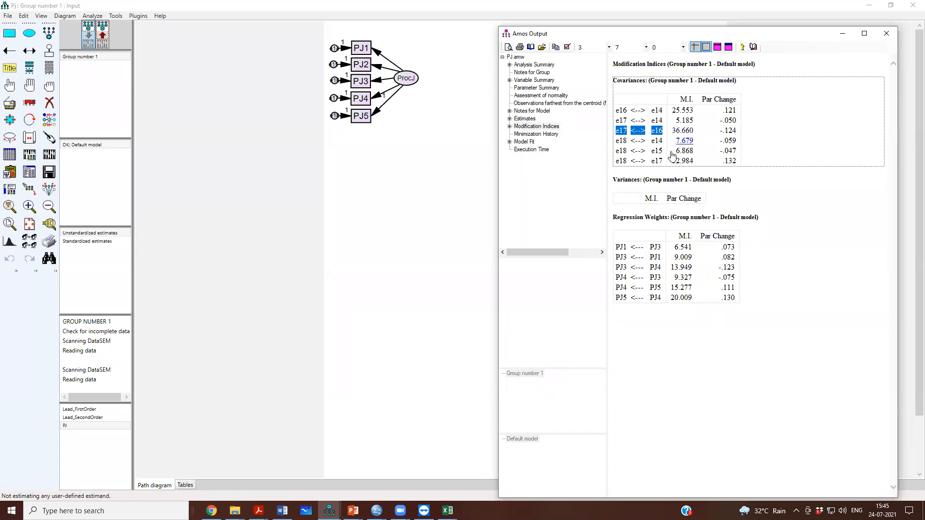
drag(618, 162, 665, 163)
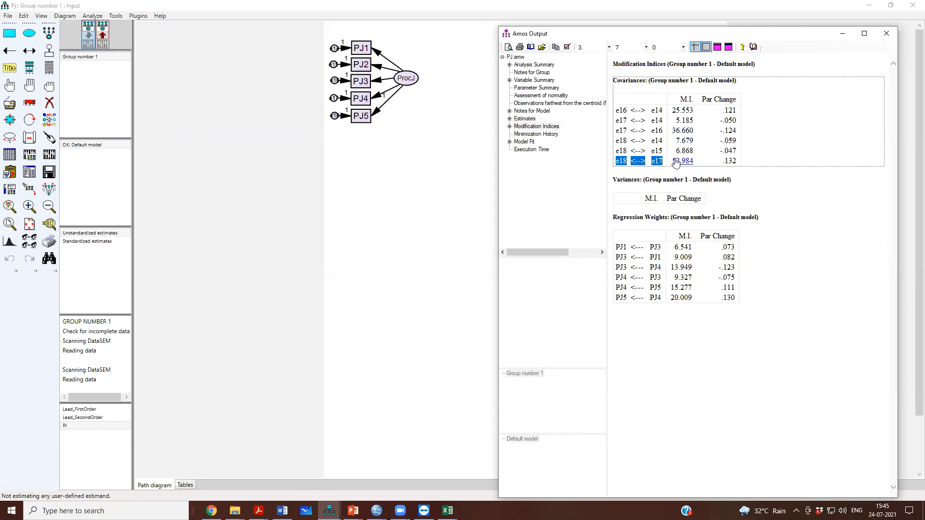